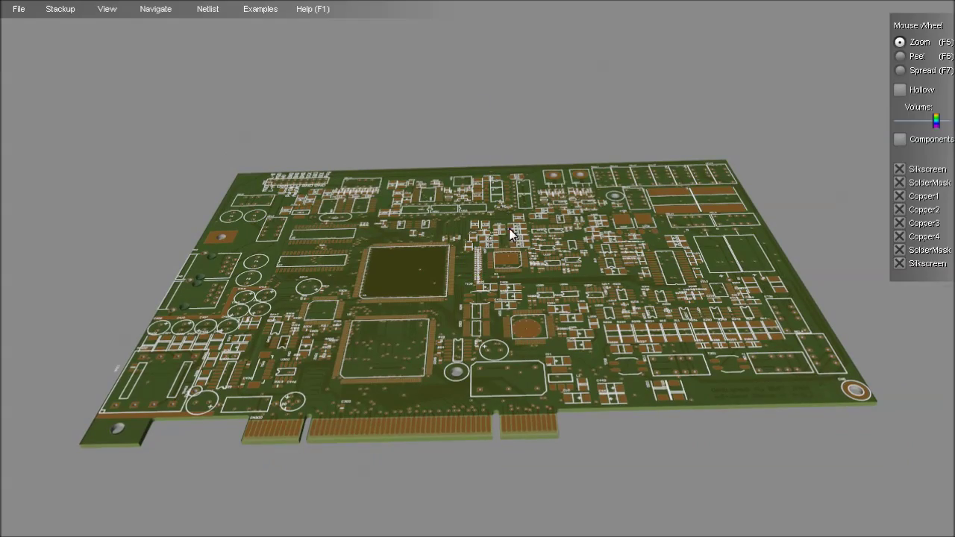
Step: Examine the board's top side up close, from the whole layout to the pads and traces around R41 and C453
{"action": "scroll", "coordinate": [500, 257], "scroll_direction": "up", "scroll_amount": 1}
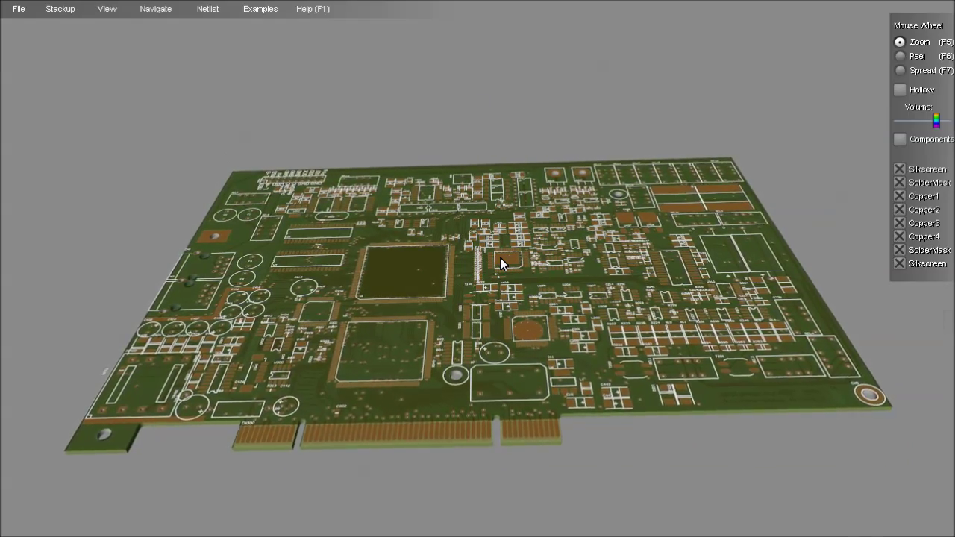
{"action": "scroll", "coordinate": [500, 258], "scroll_direction": "up", "scroll_amount": 2}
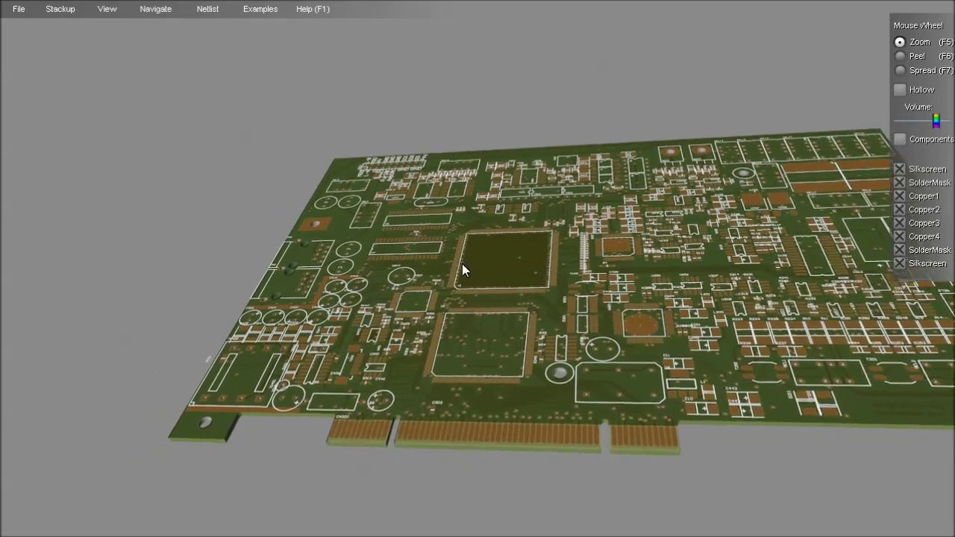
{"action": "scroll", "coordinate": [500, 258], "scroll_direction": "up", "scroll_amount": 1}
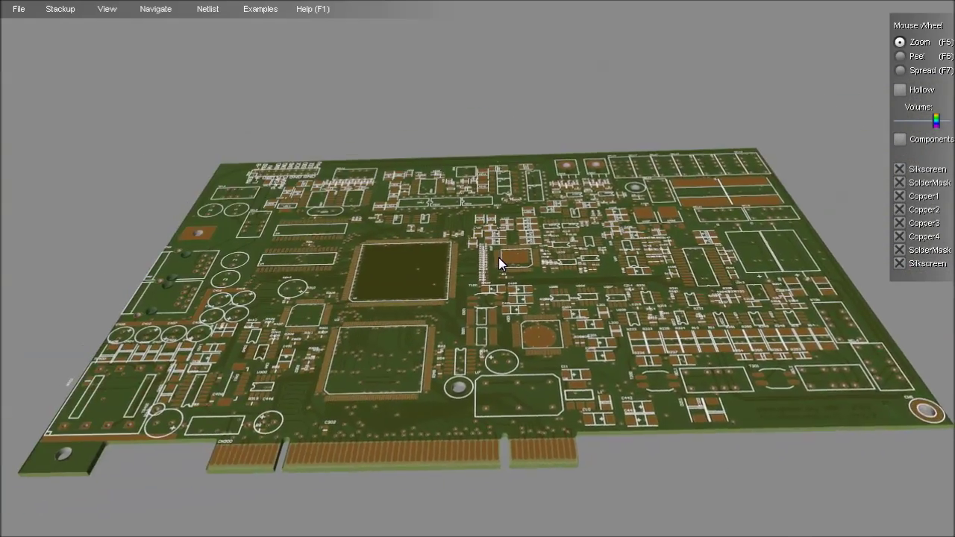
{"action": "mouse_move", "coordinate": [499, 258]}
{"action": "middle_mouse_down"}
{"action": "mouse_move", "coordinate": [509, 188]}
{"action": "mouse_move", "coordinate": [508, 262]}
{"action": "middle_mouse_up"}
{"action": "scroll", "coordinate": [508, 262], "scroll_direction": "up", "scroll_amount": 3}
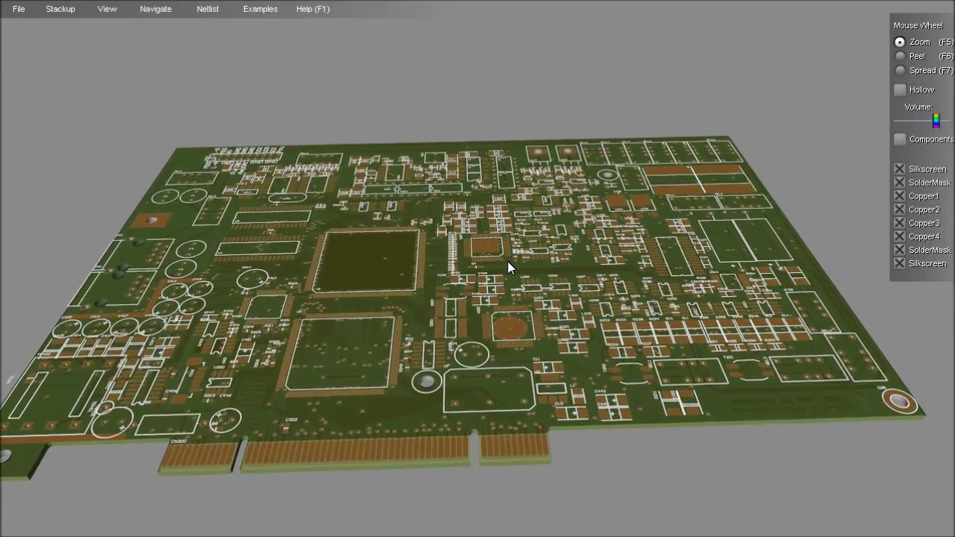
{"action": "scroll", "coordinate": [508, 262], "scroll_direction": "up", "scroll_amount": 5}
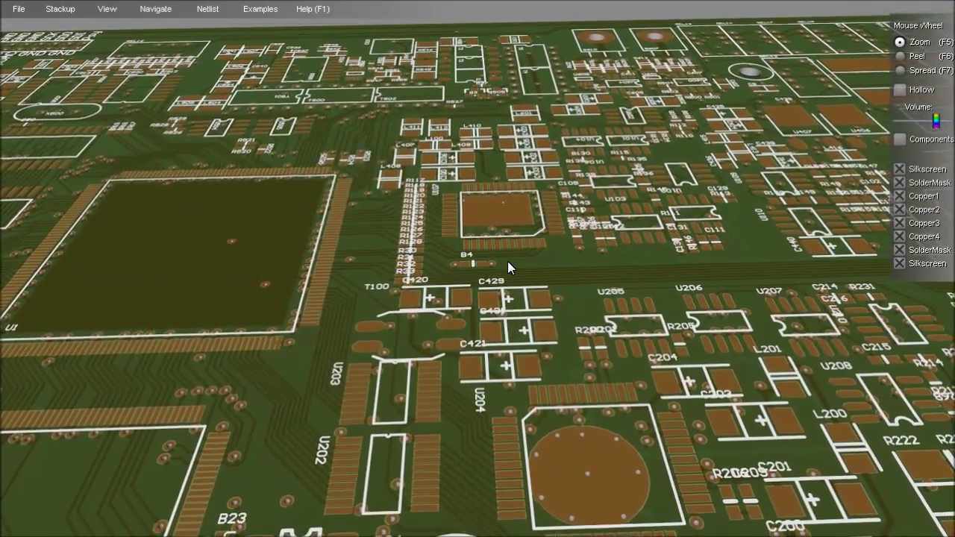
{"action": "middle_click_drag", "start_coordinate": [508, 261], "coordinate": [693, 52]}
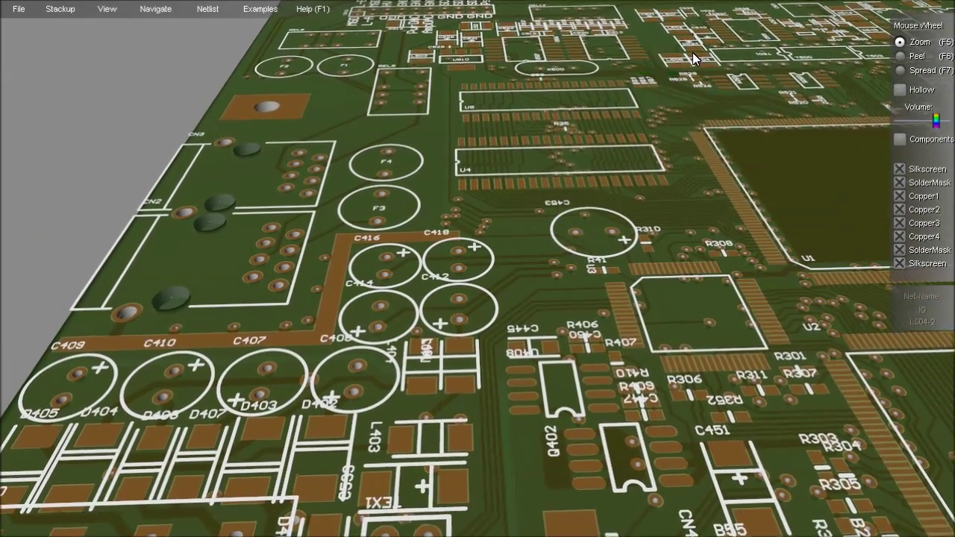
{"action": "scroll", "coordinate": [509, 360], "scroll_direction": "up", "scroll_amount": 4}
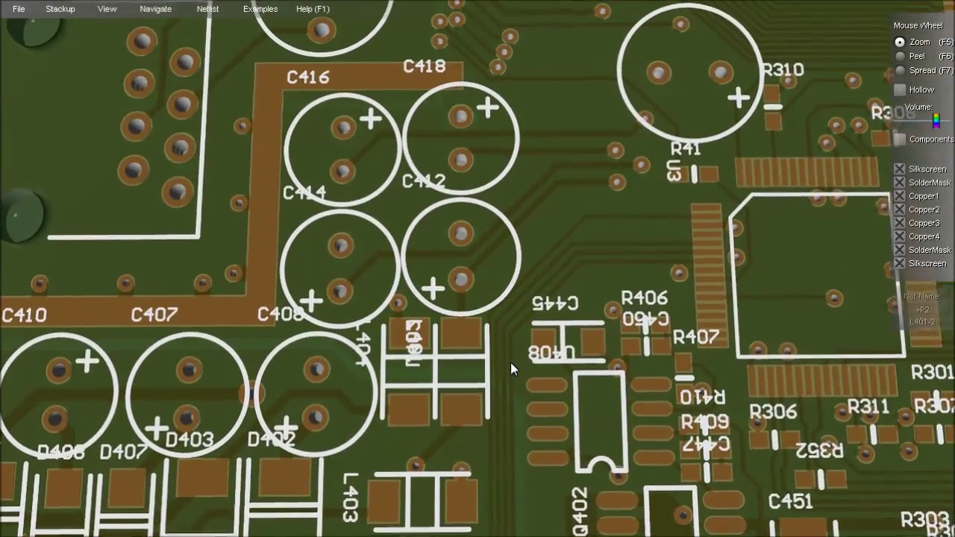
{"action": "scroll", "coordinate": [716, 155], "scroll_direction": "up", "scroll_amount": 2}
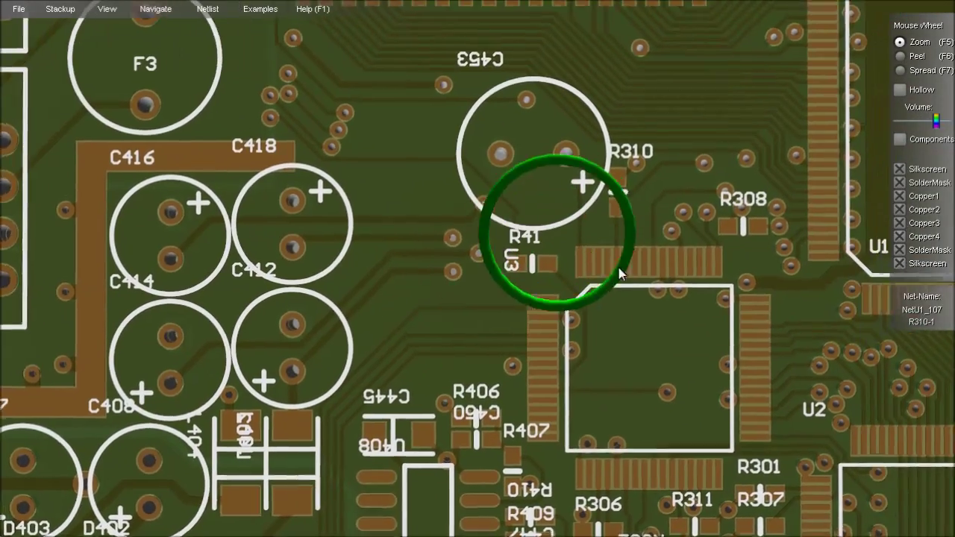
{"action": "scroll", "coordinate": [519, 359], "scroll_direction": "up", "scroll_amount": 2}
{"action": "scroll", "coordinate": [519, 358], "scroll_direction": "up", "scroll_amount": 2}
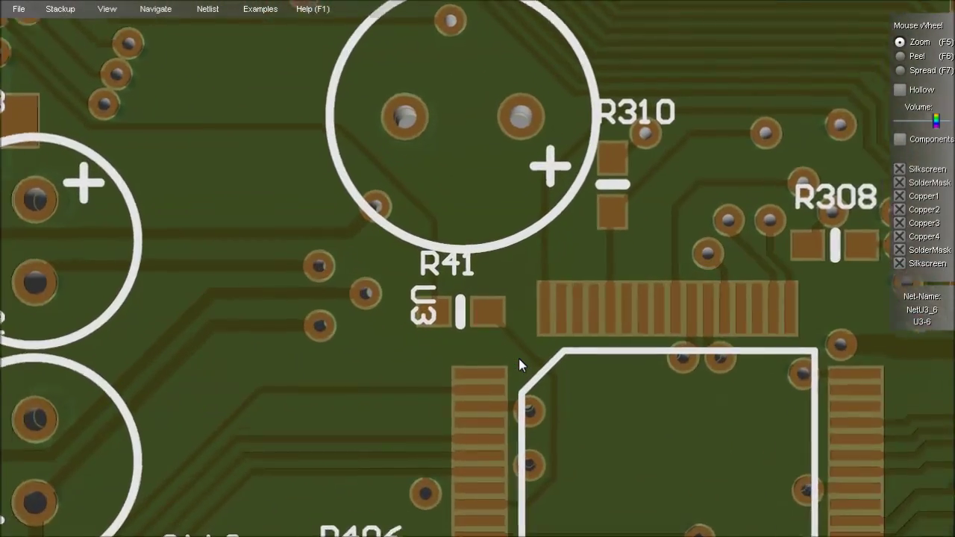
{"action": "left_click_drag", "start_coordinate": [517, 341], "coordinate": [423, 327]}
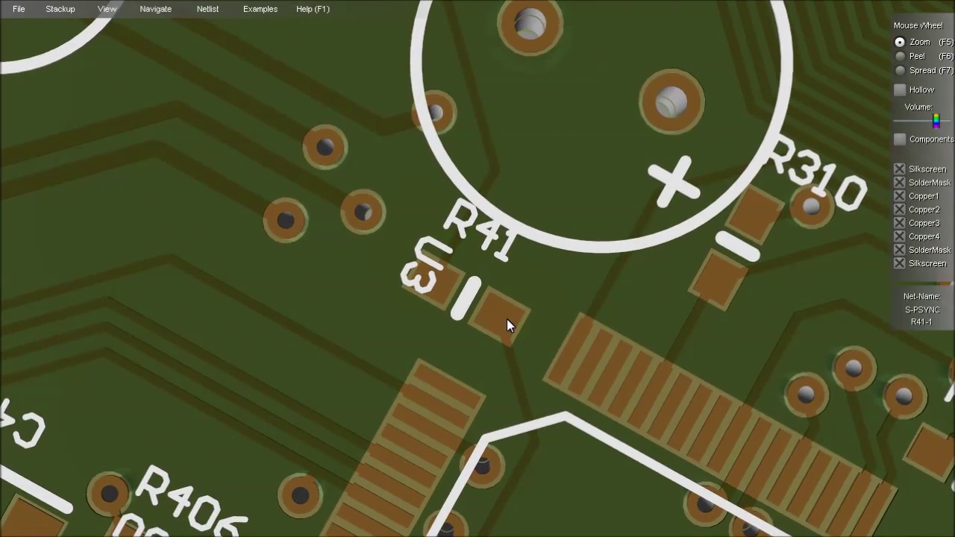
{"action": "scroll", "coordinate": [506, 319], "scroll_direction": "down", "scroll_amount": 5}
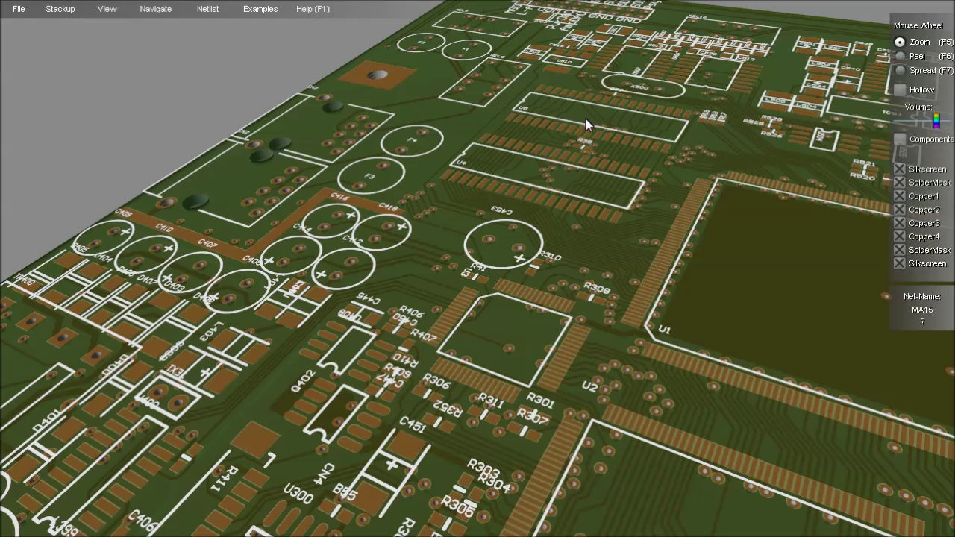
Step: Preview the board in the Typical CAD, "Natural" and X-Ray color presets
{"action": "left_click", "coordinate": [105, 9]}
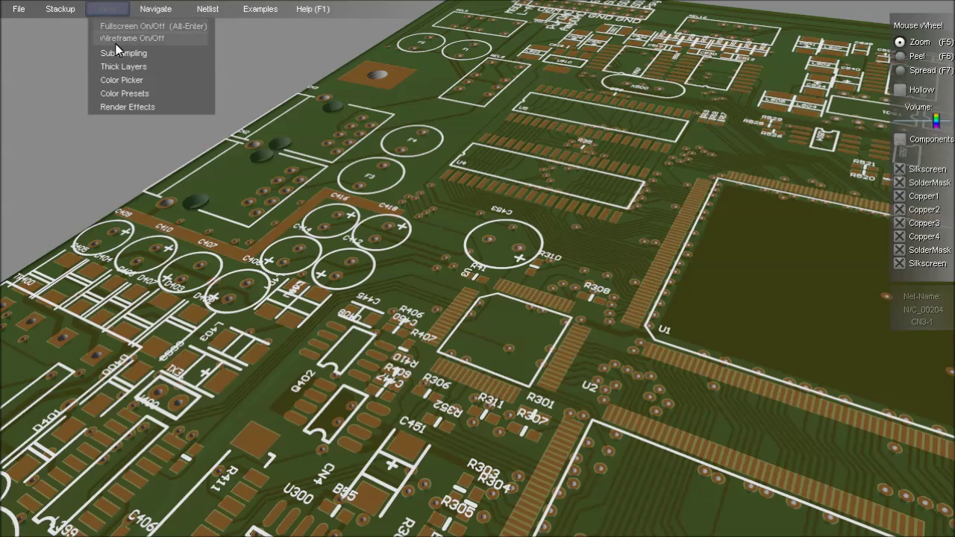
{"action": "mouse_move", "coordinate": [129, 93]}
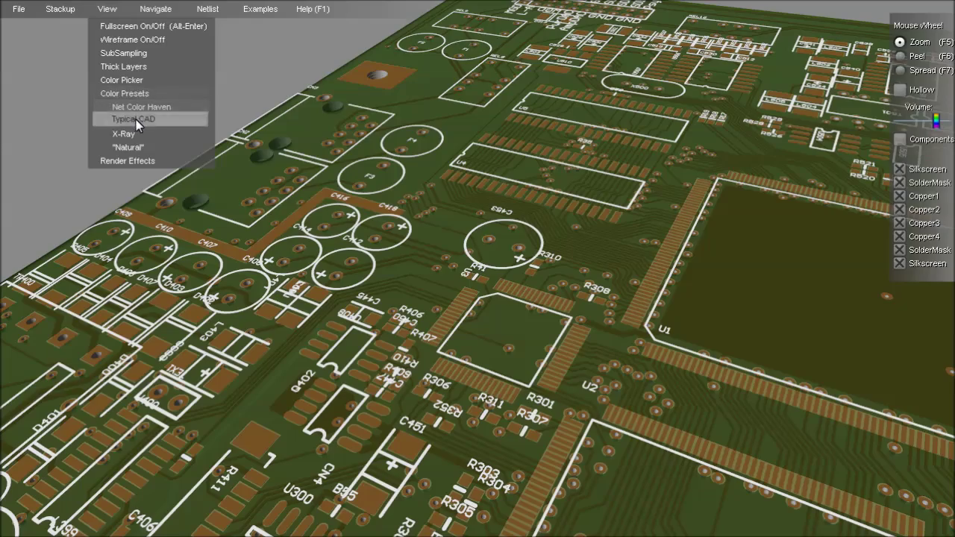
{"action": "left_click", "coordinate": [136, 121]}
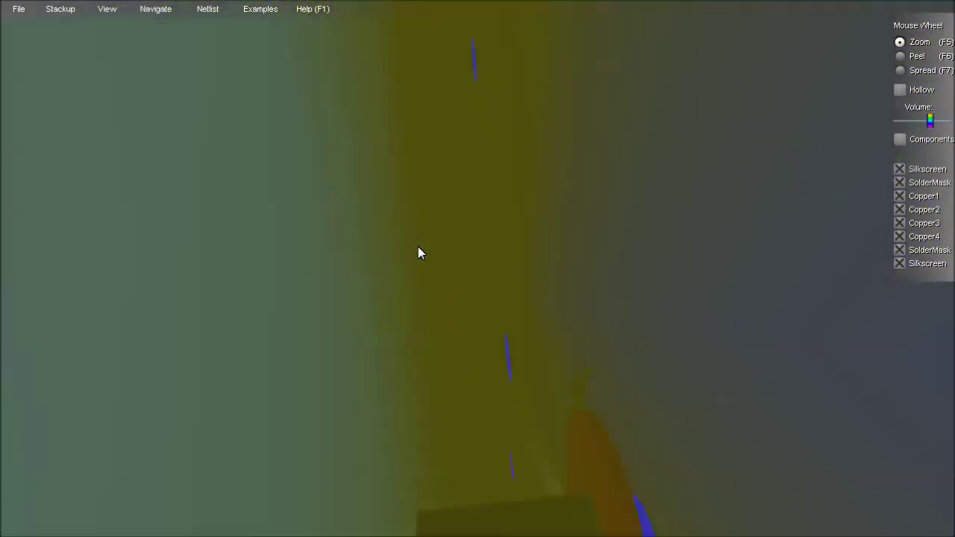
{"action": "left_click", "coordinate": [106, 9]}
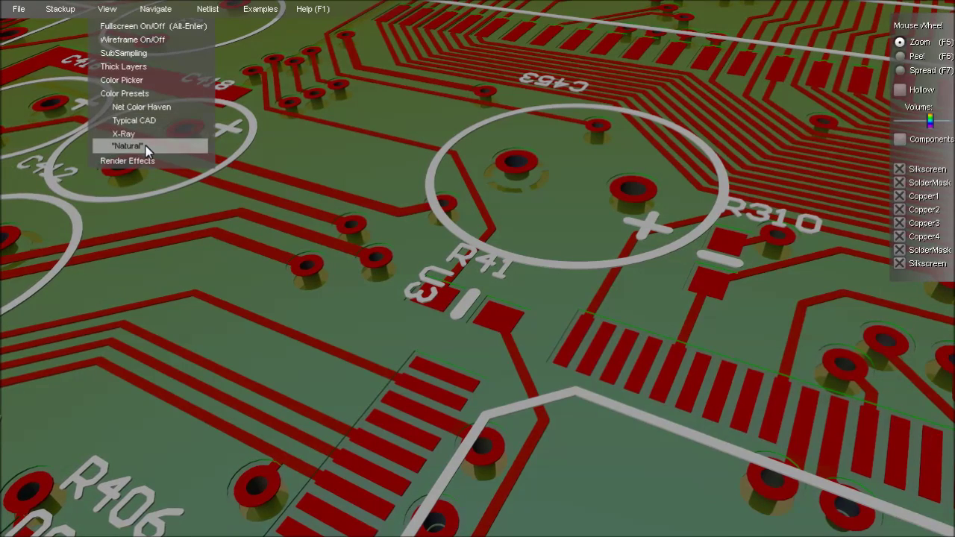
{"action": "left_click", "coordinate": [146, 146]}
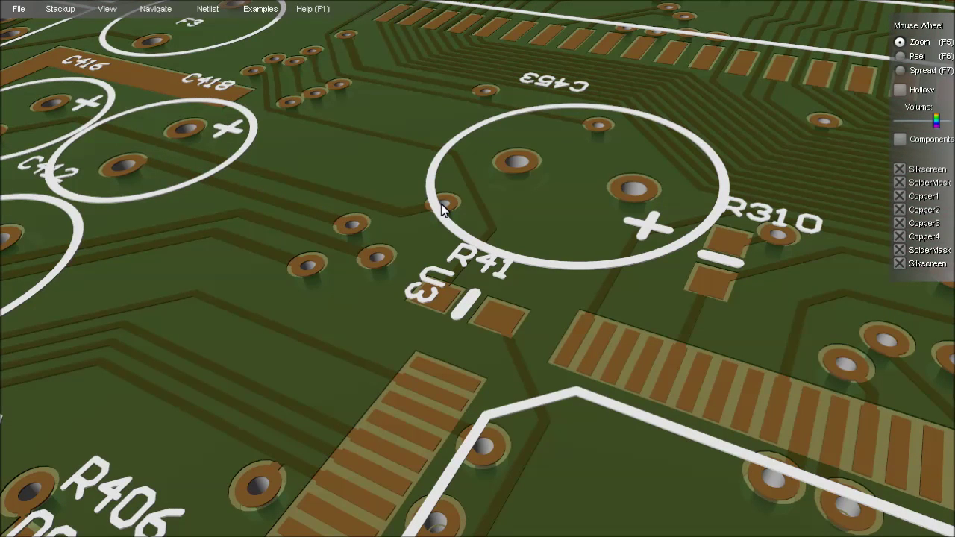
{"action": "left_click", "coordinate": [107, 15]}
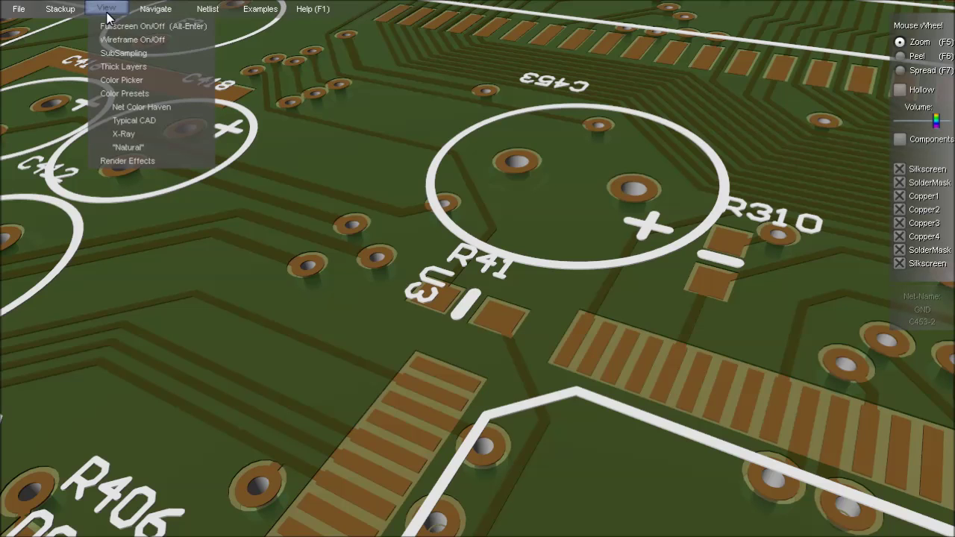
{"action": "left_click", "coordinate": [141, 134]}
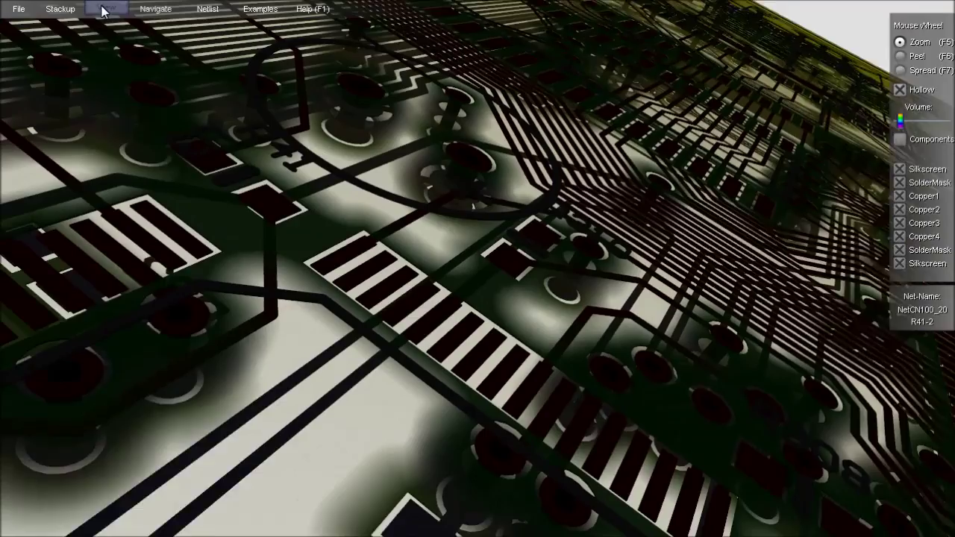
Step: Apply the Net Color Haven color preset to the board and turn off the Hollow display
{"action": "left_click", "coordinate": [104, 9]}
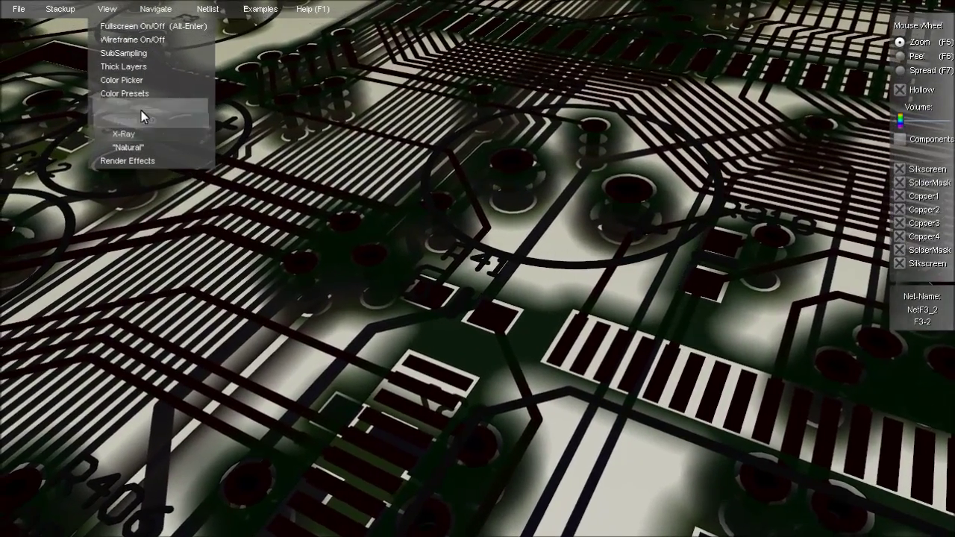
{"action": "left_click", "coordinate": [142, 108]}
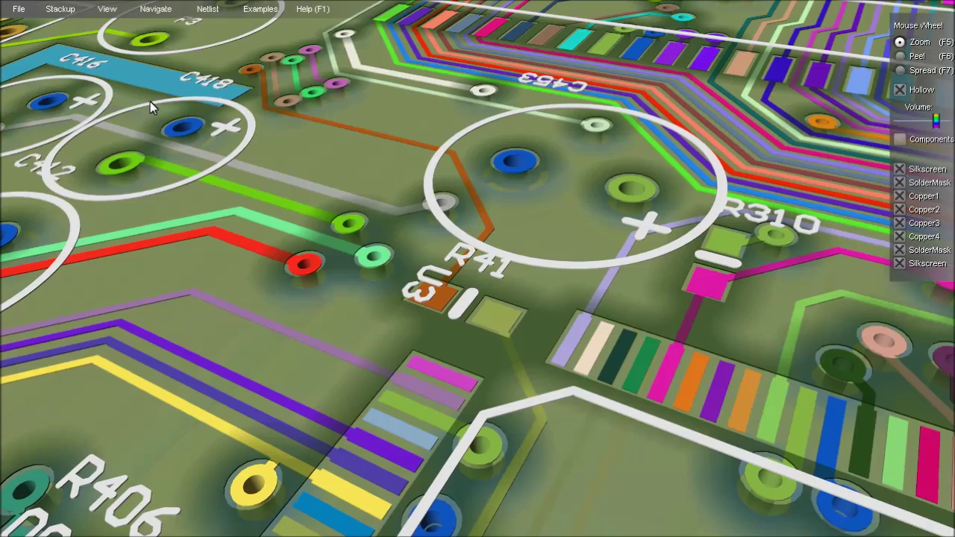
{"action": "left_click", "coordinate": [906, 89]}
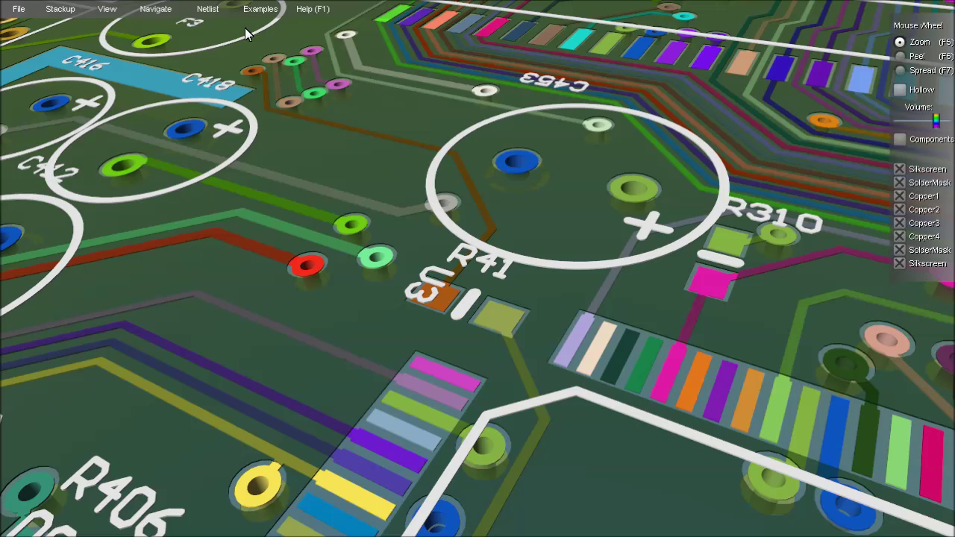
Step: Review the Color Picker's net, object, layer type and individual layer color options, and close it
{"action": "left_click", "coordinate": [107, 10]}
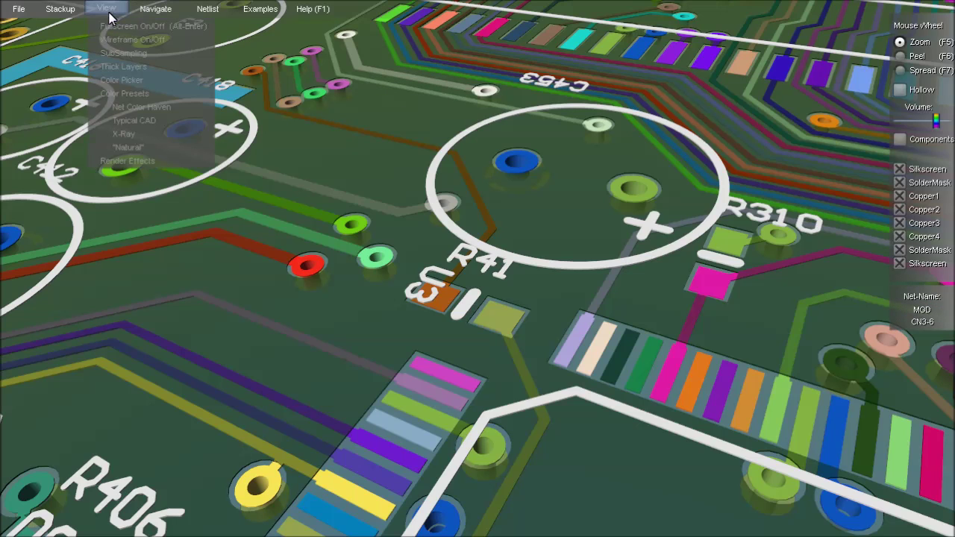
{"action": "left_click", "coordinate": [122, 80]}
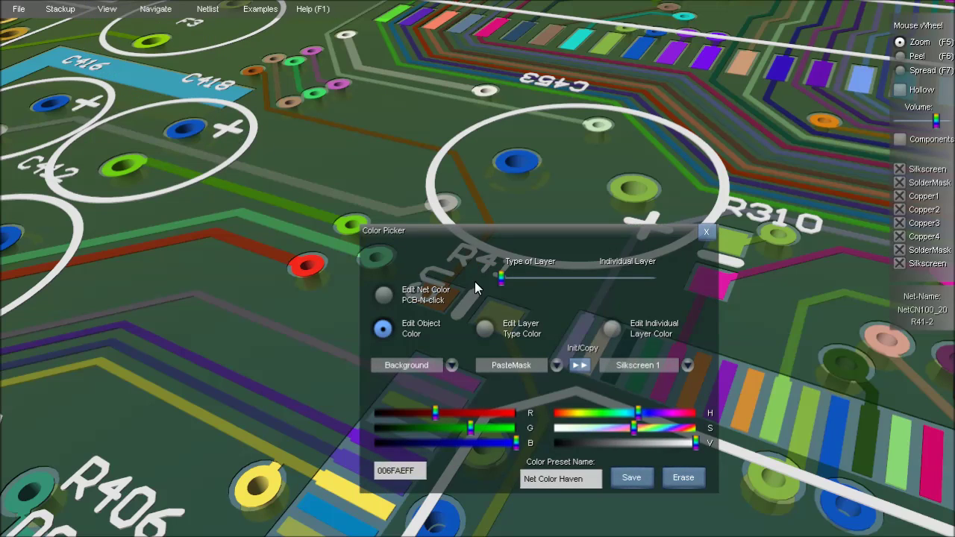
{"action": "mouse_move", "coordinate": [502, 282]}
{"action": "left_mouse_down"}
{"action": "mouse_move", "coordinate": [654, 283]}
{"action": "mouse_move", "coordinate": [508, 279]}
{"action": "left_mouse_up"}
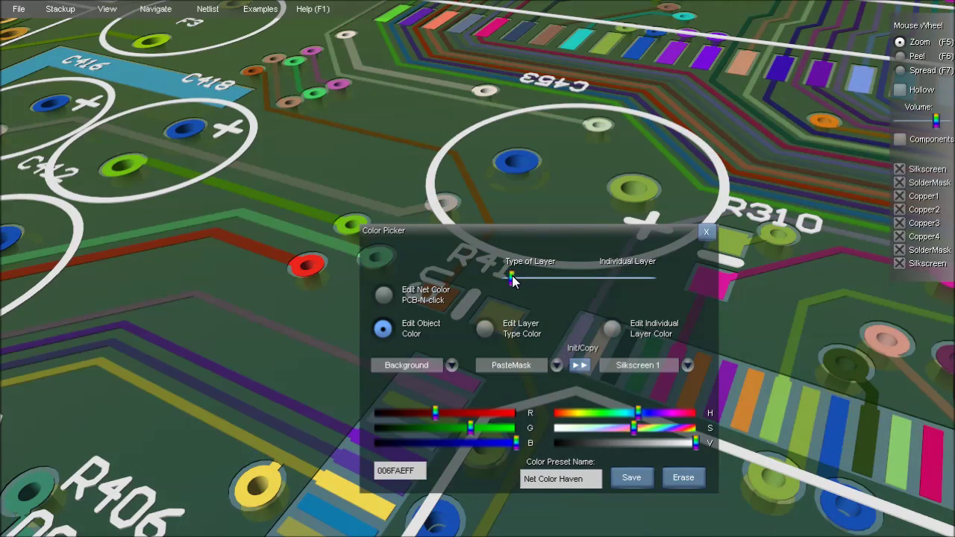
{"action": "left_click", "coordinate": [708, 235]}
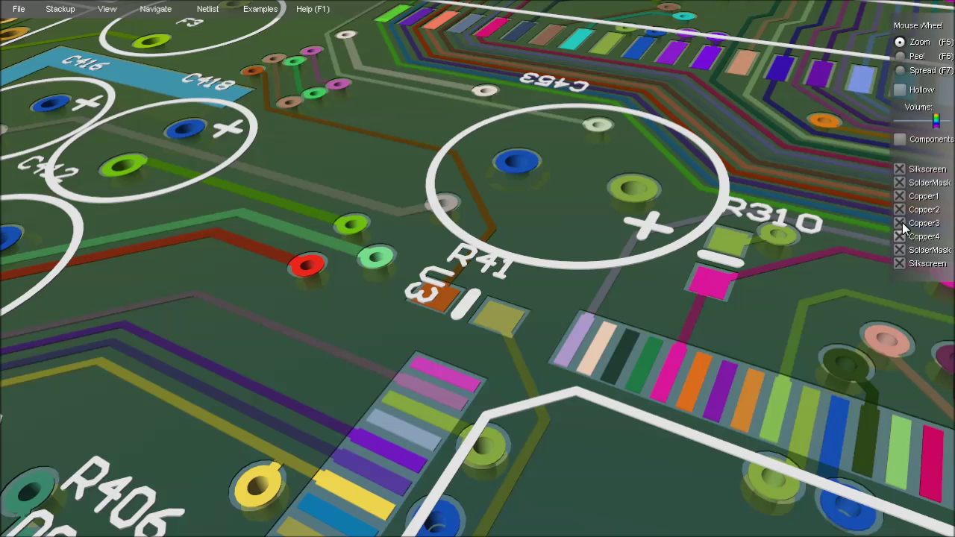
Step: Hide and restore the upper SolderMask layer and the upper Silkscreen layer, one after the other
{"action": "left_click", "coordinate": [899, 183]}
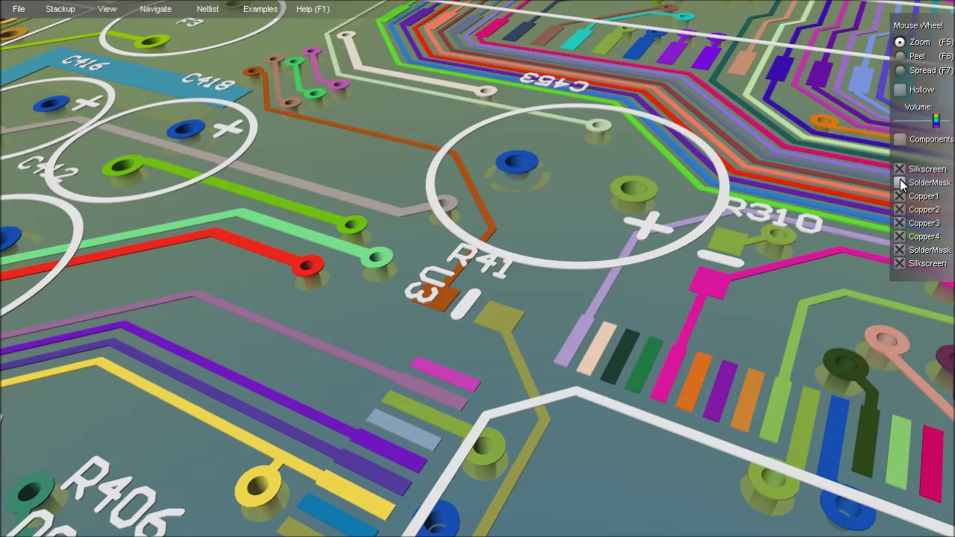
{"action": "left_click", "coordinate": [899, 183]}
{"action": "left_click", "coordinate": [900, 169]}
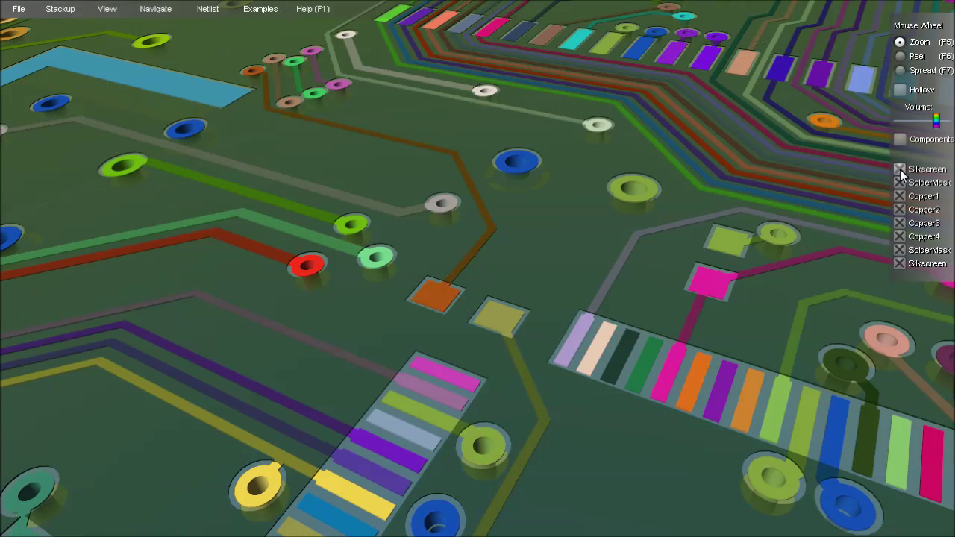
{"action": "left_click", "coordinate": [900, 170]}
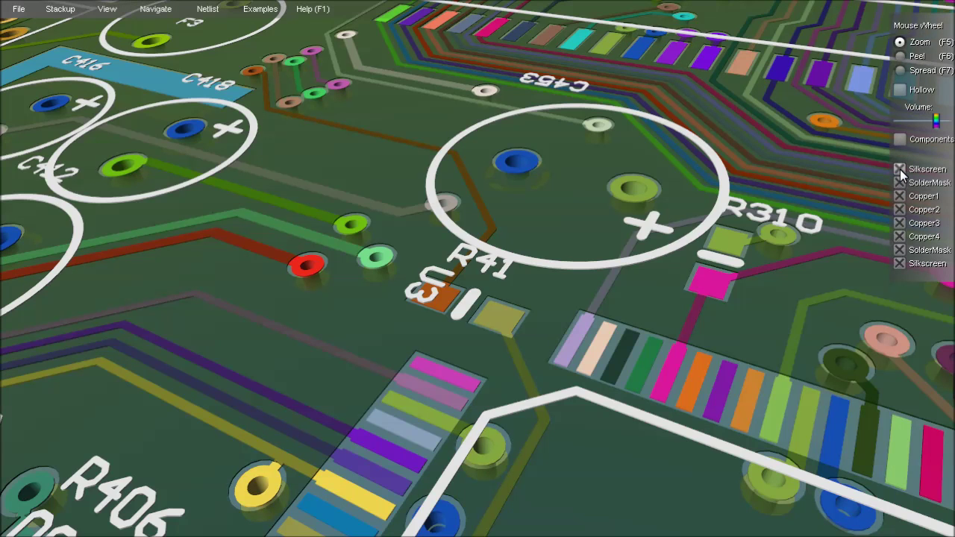
Step: Set the mouse wheel mode to Peel, peel the board down through its copper layers, and restore the full stack
{"action": "left_click", "coordinate": [901, 55]}
{"action": "scroll", "coordinate": [684, 302], "scroll_direction": "down", "scroll_amount": 2}
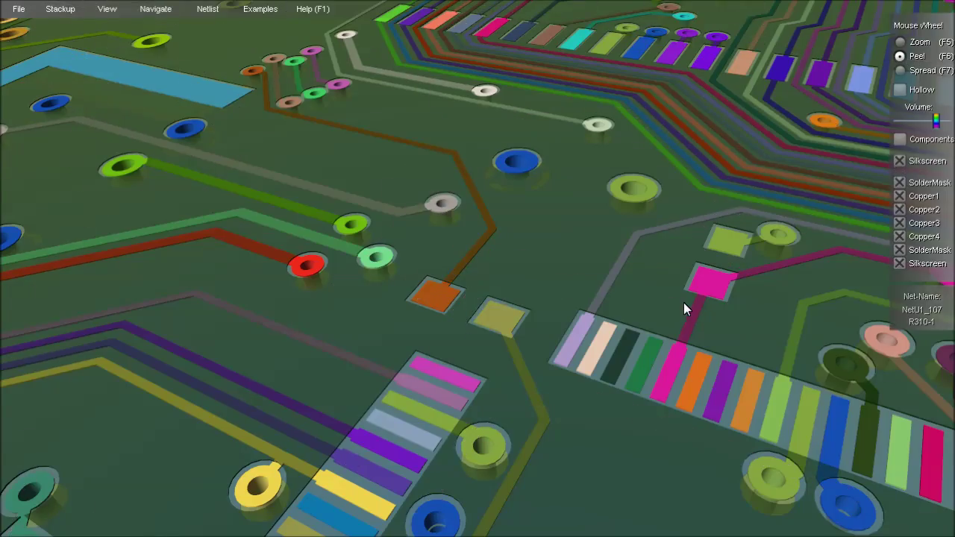
{"action": "scroll", "coordinate": [684, 302], "scroll_direction": "down", "scroll_amount": 3}
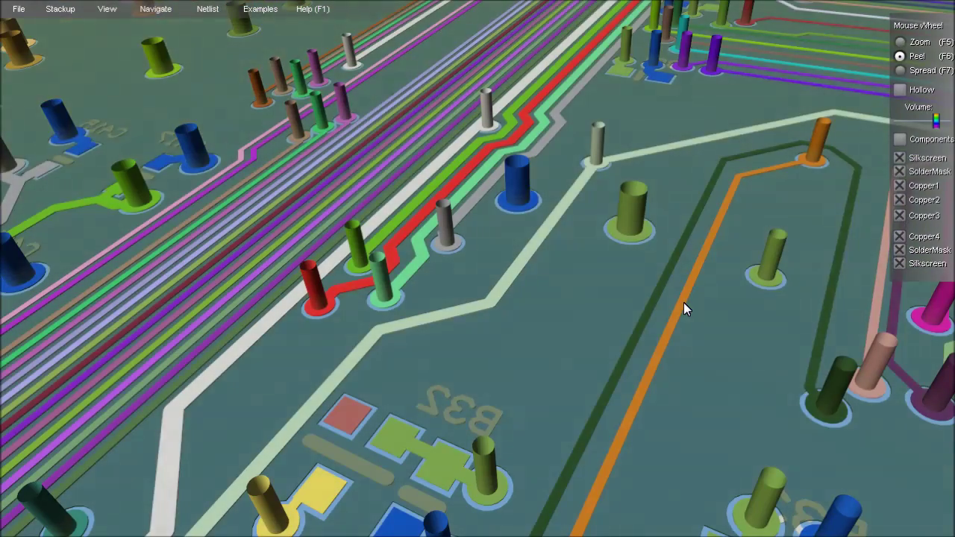
{"action": "scroll", "coordinate": [683, 303], "scroll_direction": "down", "scroll_amount": 3}
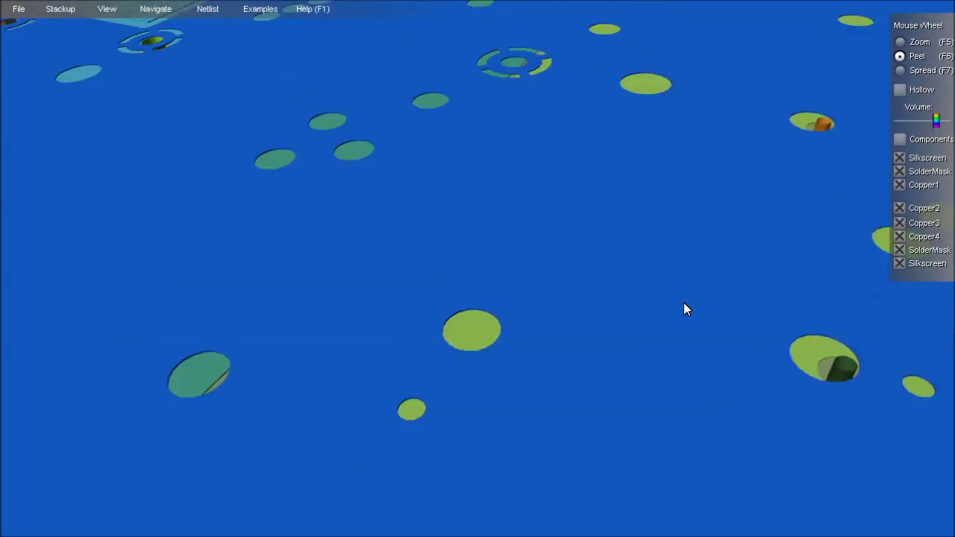
{"action": "scroll", "coordinate": [684, 302], "scroll_direction": "up", "scroll_amount": 3}
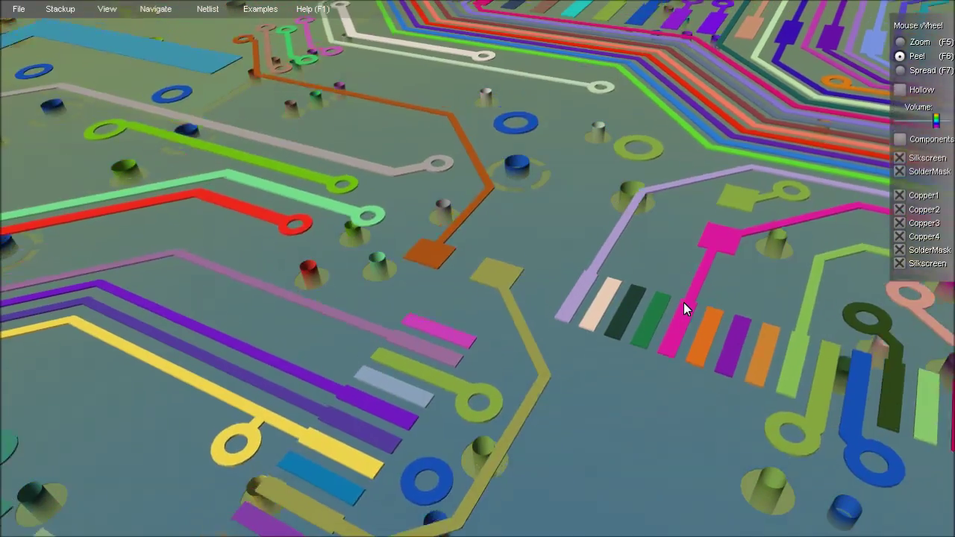
{"action": "scroll", "coordinate": [684, 302], "scroll_direction": "up", "scroll_amount": 3}
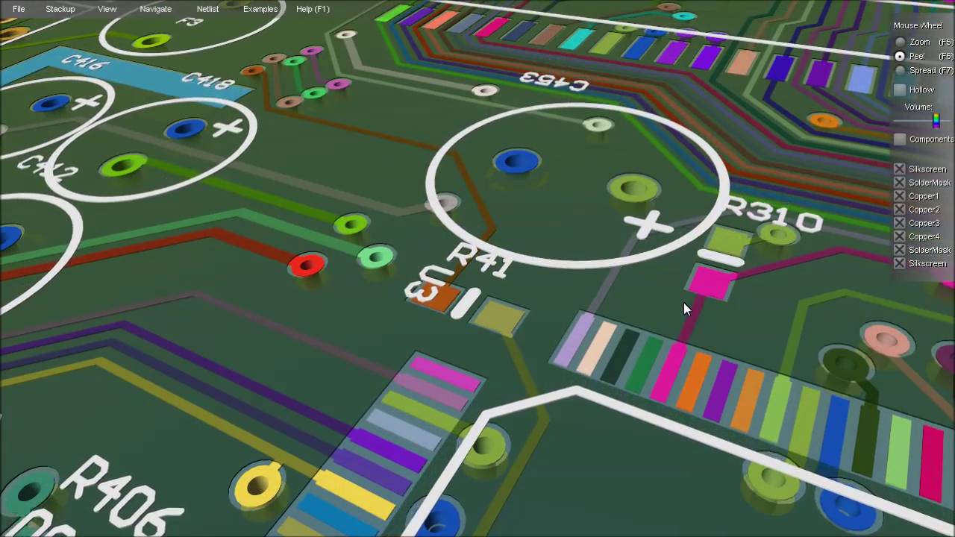
Step: Hide the upper Silkscreen and SolderMask layers and reduce the board's Volume to the minimum
{"action": "left_click", "coordinate": [898, 170]}
{"action": "left_click", "coordinate": [899, 183]}
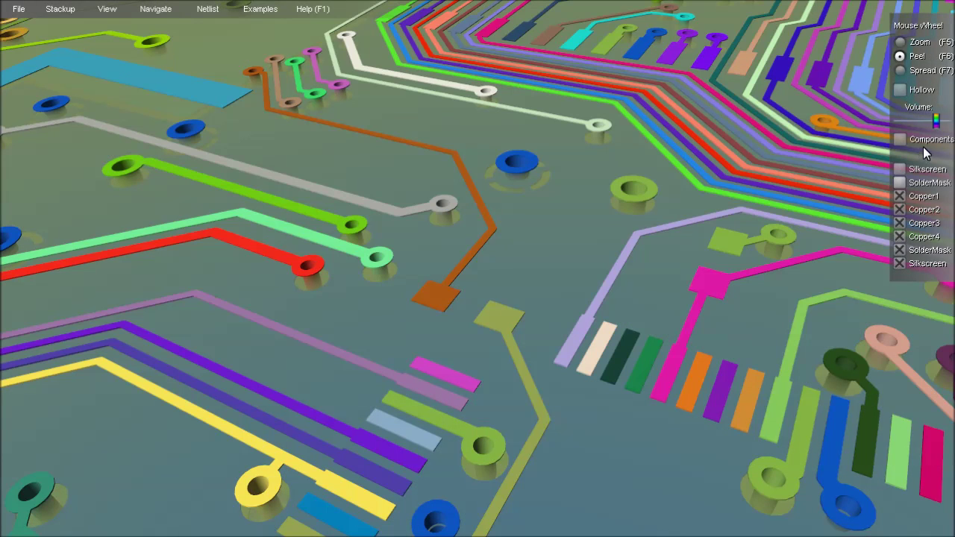
{"action": "left_click_drag", "start_coordinate": [938, 123], "coordinate": [900, 130]}
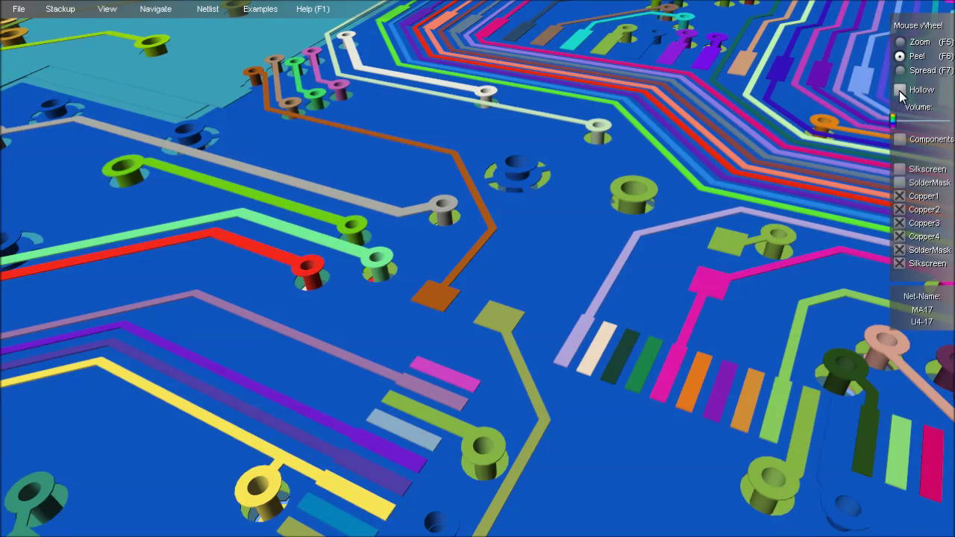
Step: Turn on Hollow and spread the board's layers apart with the upper Silkscreen shown
{"action": "left_click", "coordinate": [899, 90]}
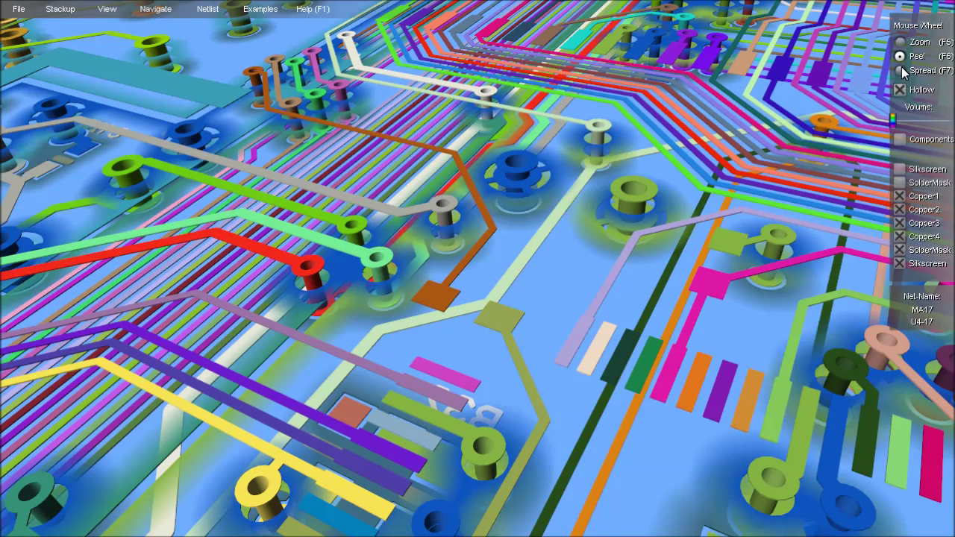
{"action": "scroll", "coordinate": [746, 208], "scroll_direction": "up", "scroll_amount": 8}
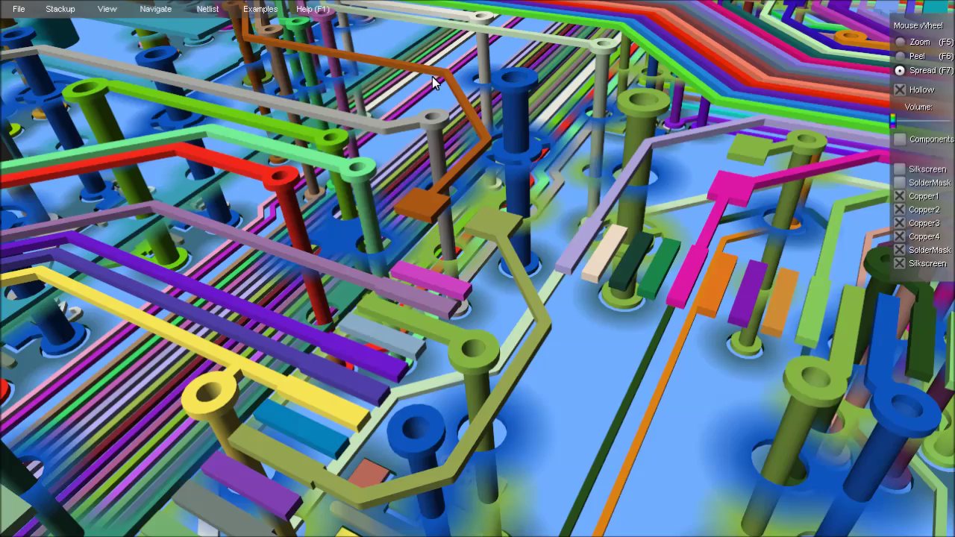
{"action": "left_click", "coordinate": [899, 169]}
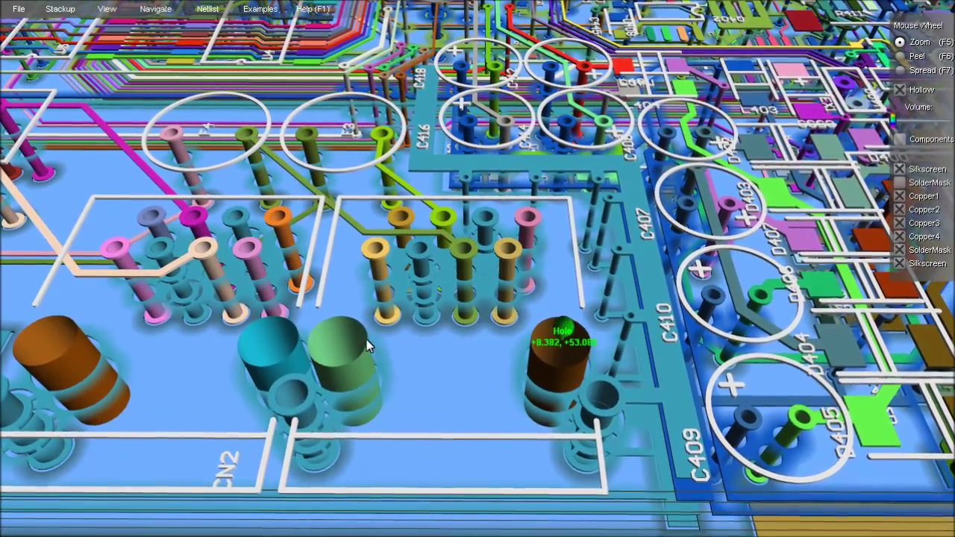
Step: Measure the distance between the large brown and light green holes beside CN2, and view the measurement at a lower angle
{"action": "left_click", "coordinate": [348, 339]}
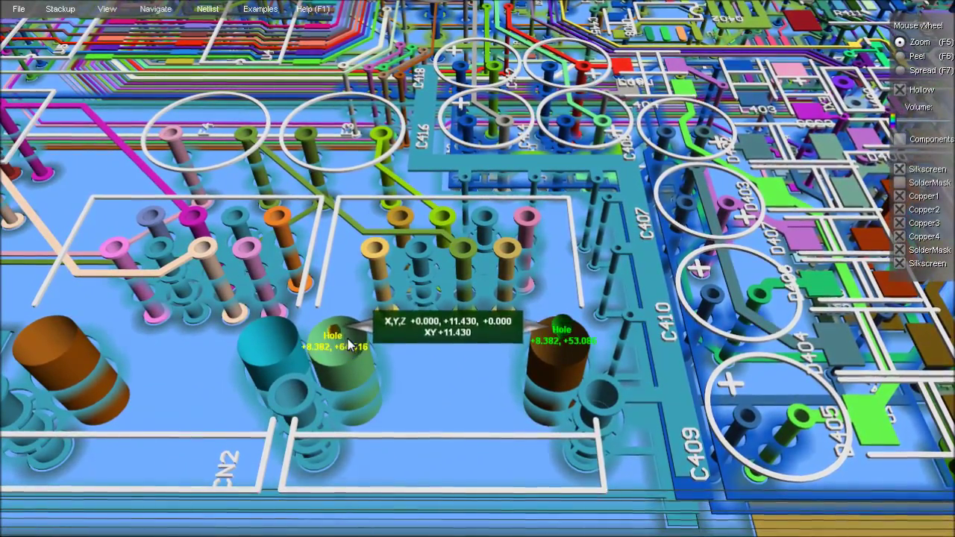
{"action": "left_click_drag", "start_coordinate": [417, 386], "coordinate": [437, 326]}
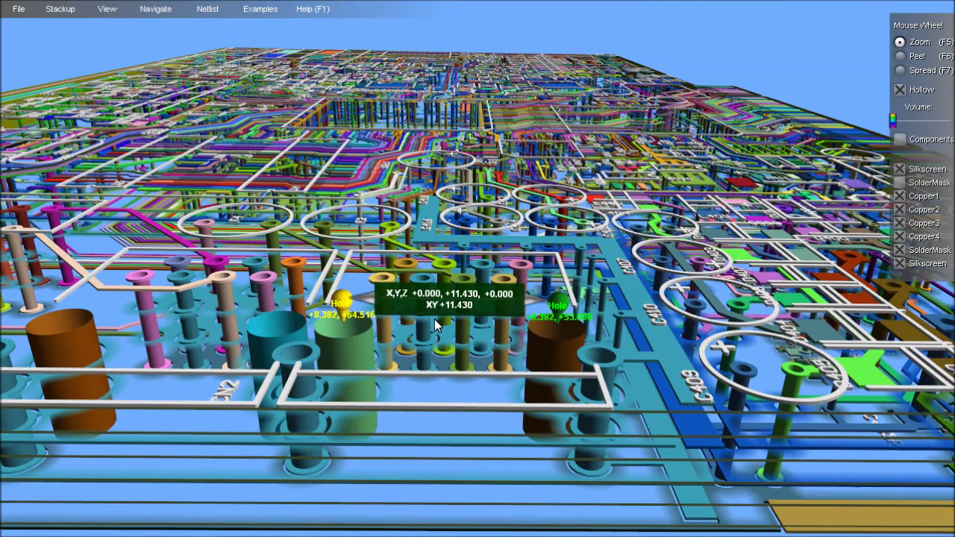
Step: Turn off Hollow and set the mouse wheel mode to Peel
{"action": "left_click", "coordinate": [899, 90]}
{"action": "left_click", "coordinate": [900, 57]}
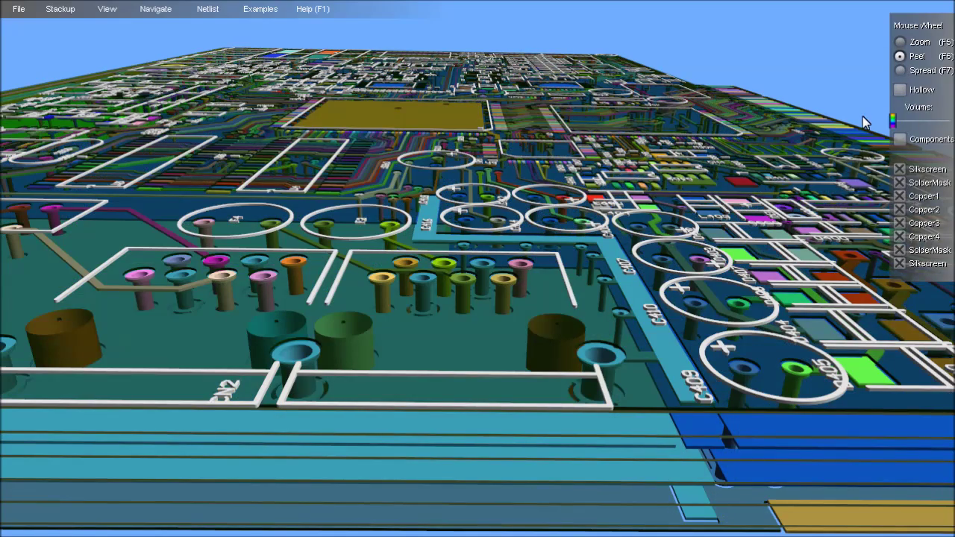
{"action": "scroll", "coordinate": [863, 116], "scroll_direction": "down", "scroll_amount": 3}
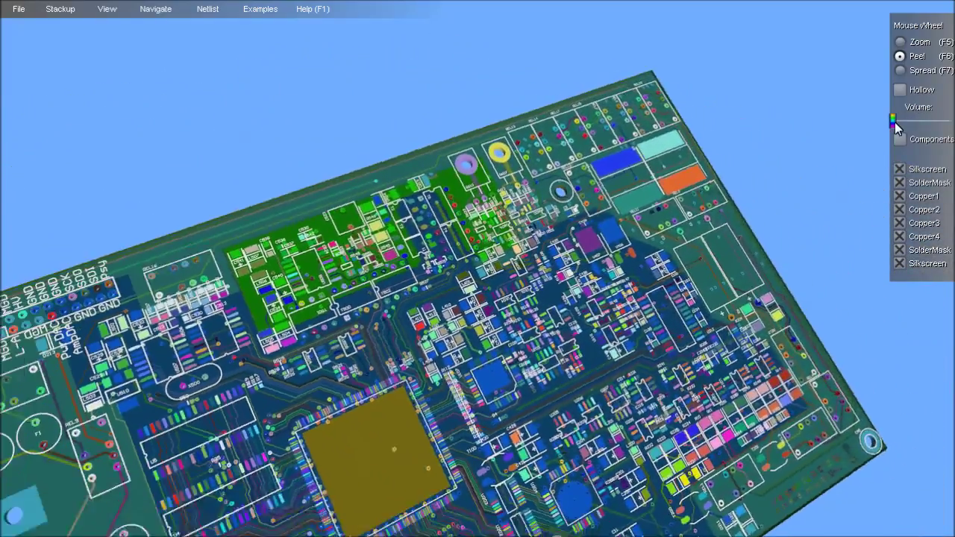
Step: Raise the Volume to well above half and turn on Components, with the mouse wheel mode set to Zoom
{"action": "left_click_drag", "start_coordinate": [898, 127], "coordinate": [938, 129]}
{"action": "key", "text": "F5"}
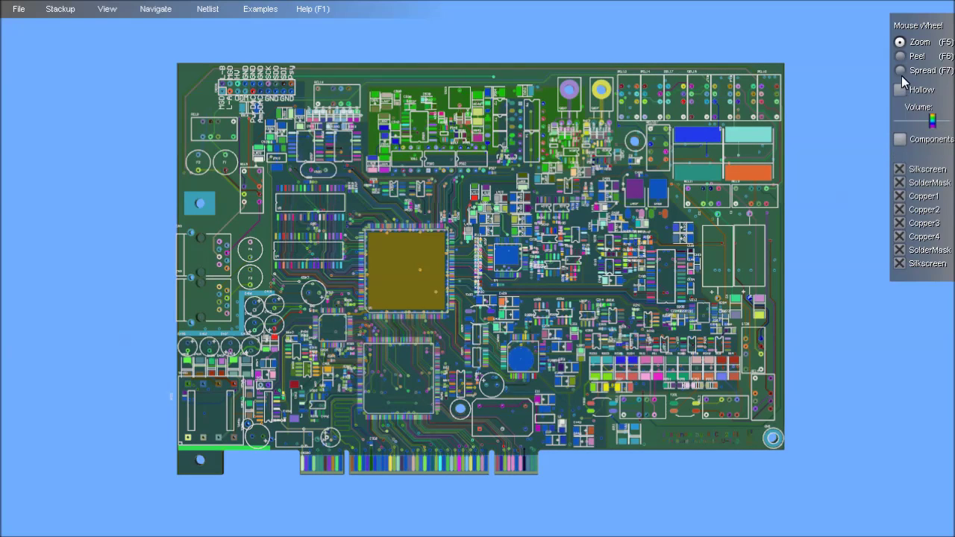
{"action": "left_click", "coordinate": [901, 139]}
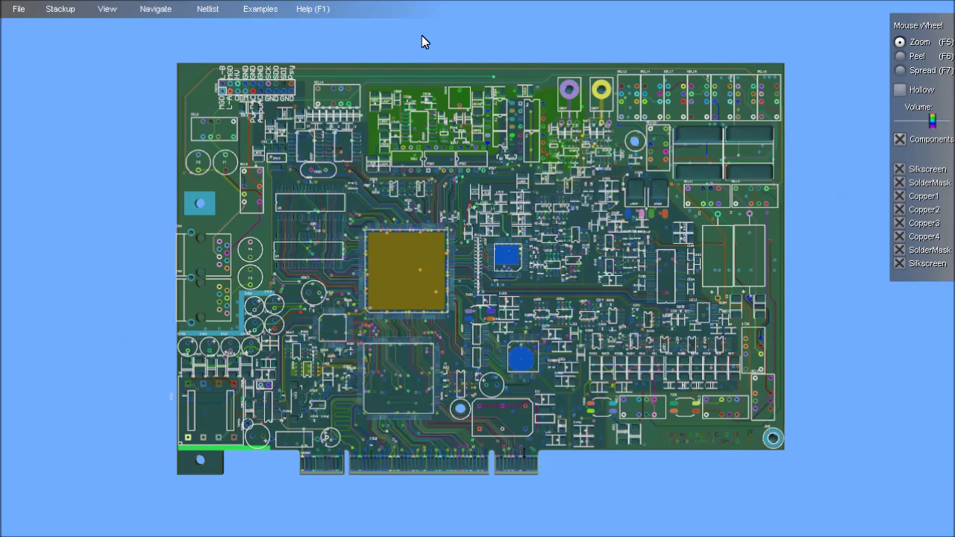
Step: Filter the netlist's Component List with the mask u2* and locate component U201 on the board
{"action": "left_click", "coordinate": [215, 9]}
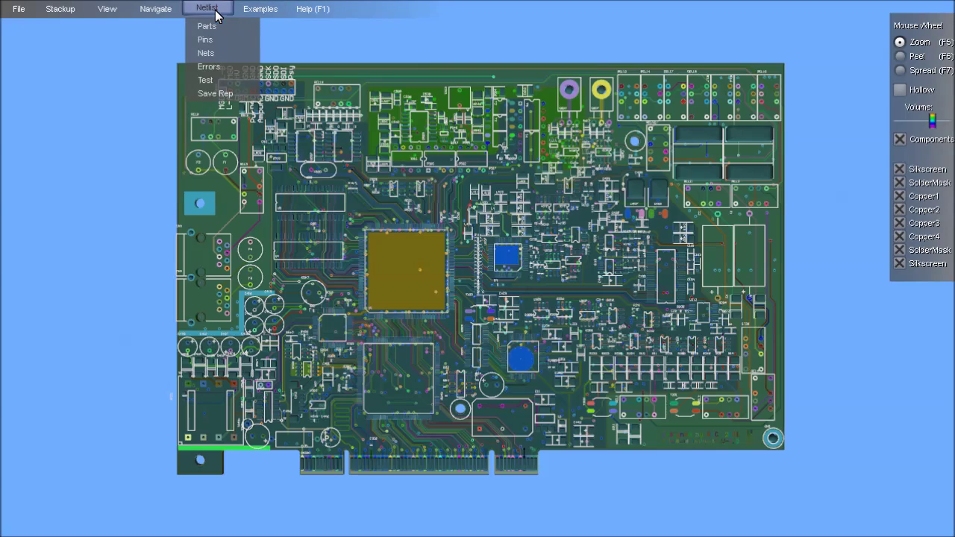
{"action": "left_click", "coordinate": [210, 43]}
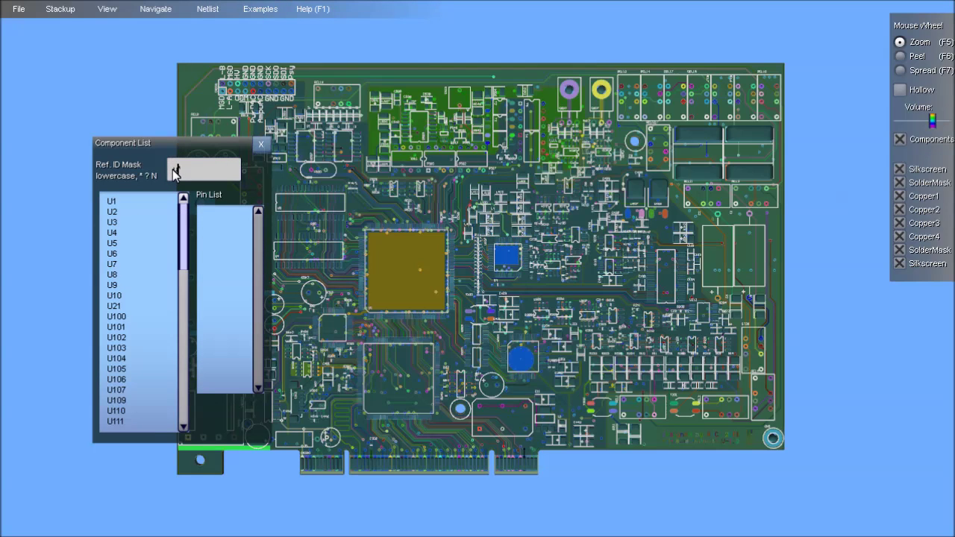
{"action": "left_click", "coordinate": [119, 233]}
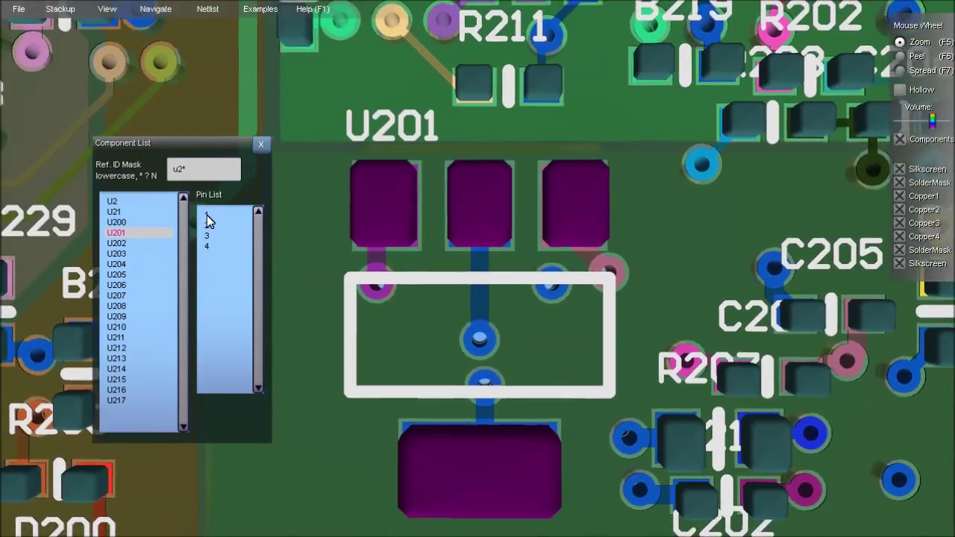
Step: Locate each of U201's pins 1 to 4, return to pin 2, and close the Component List
{"action": "left_click", "coordinate": [207, 215]}
{"action": "key", "text": "Down"}
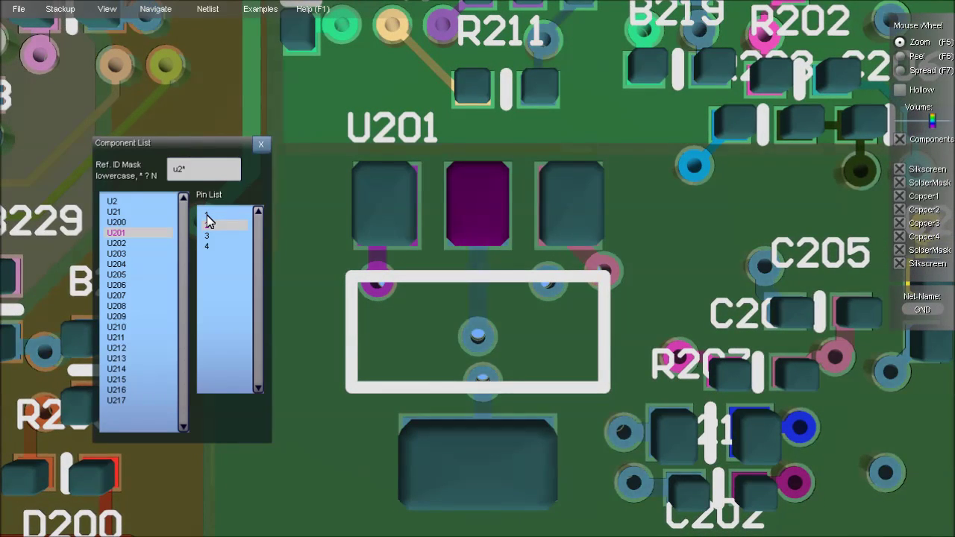
{"action": "key", "text": "Down"}
{"action": "key", "text": "Down"}
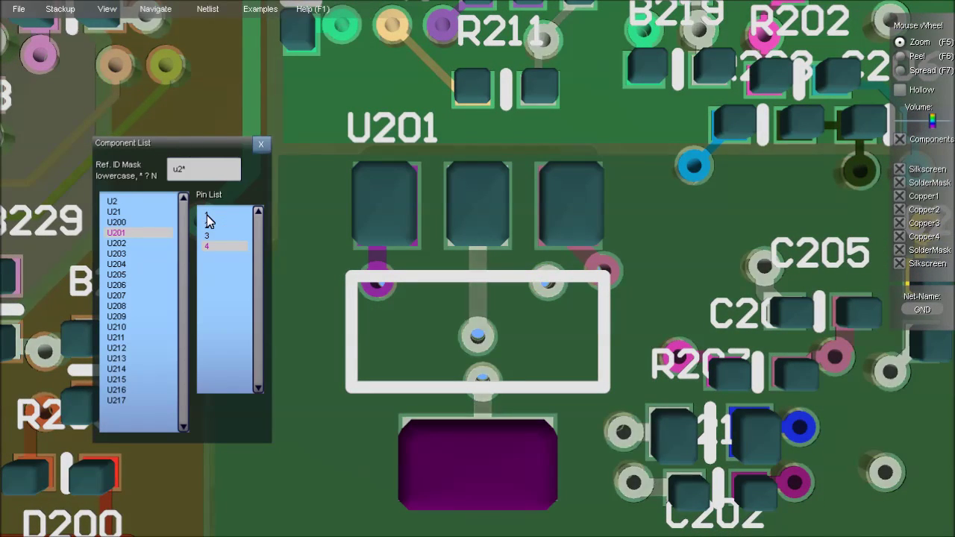
{"action": "left_click", "coordinate": [207, 225]}
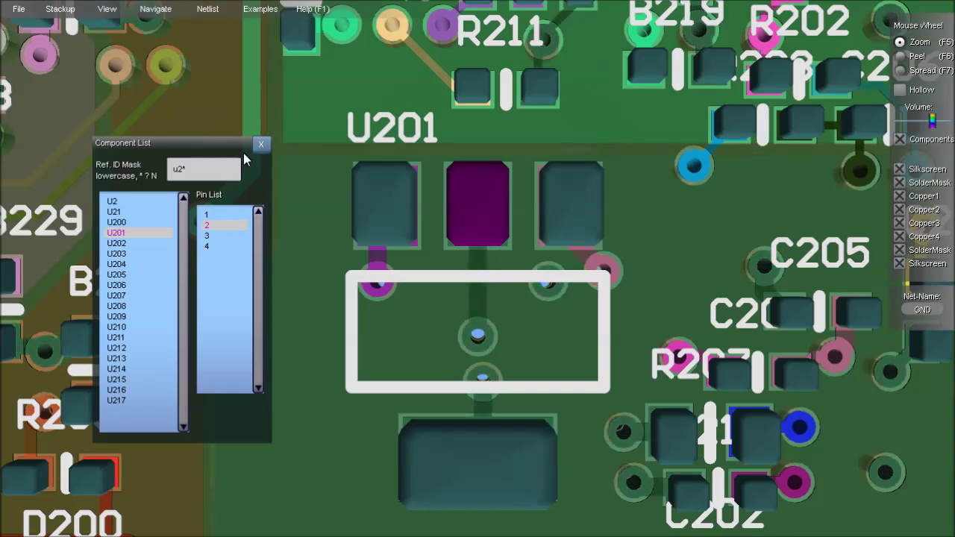
{"action": "left_click", "coordinate": [261, 143]}
Step: Highlight the D+5, D+15 and D-5 nets one after the other from the IPC-356 Nets list, and close it
{"action": "left_click", "coordinate": [207, 11]}
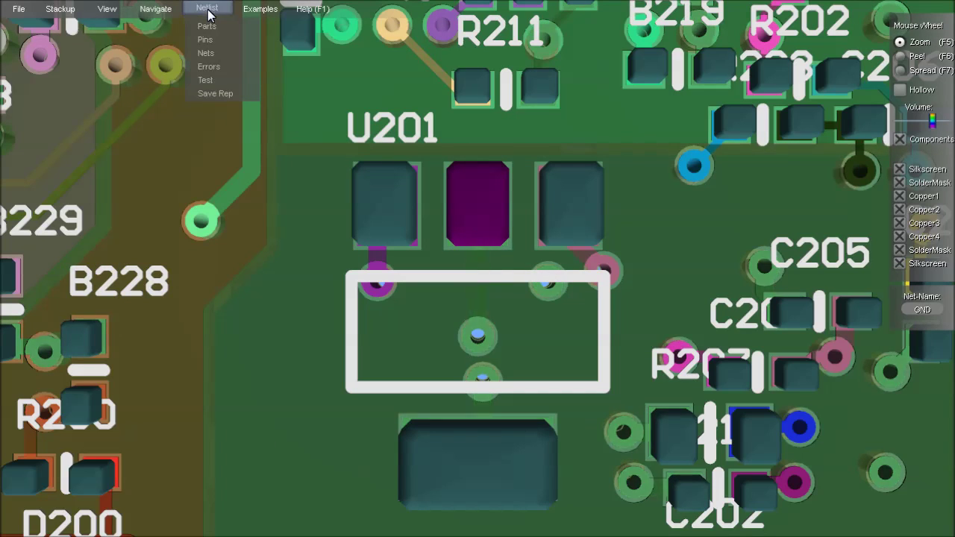
{"action": "left_click", "coordinate": [210, 62]}
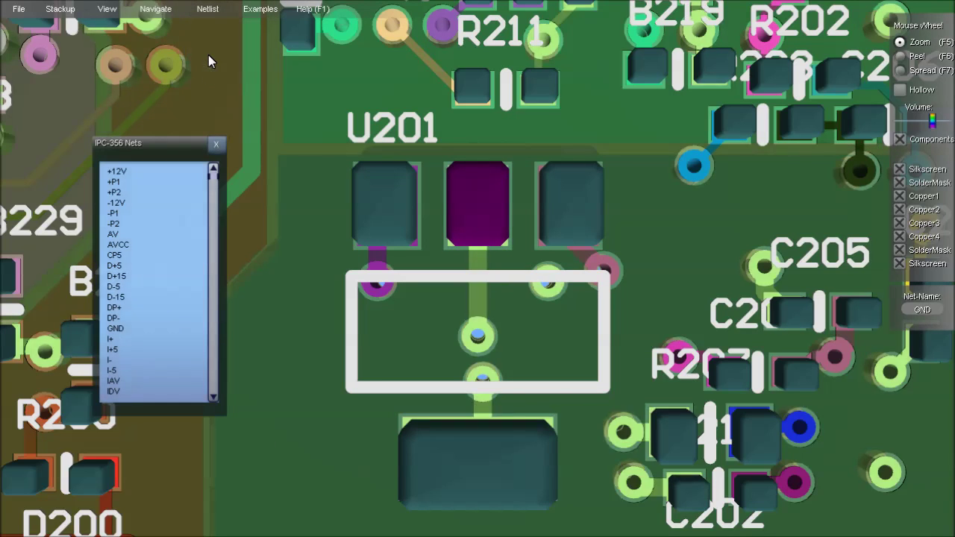
{"action": "left_click", "coordinate": [119, 267]}
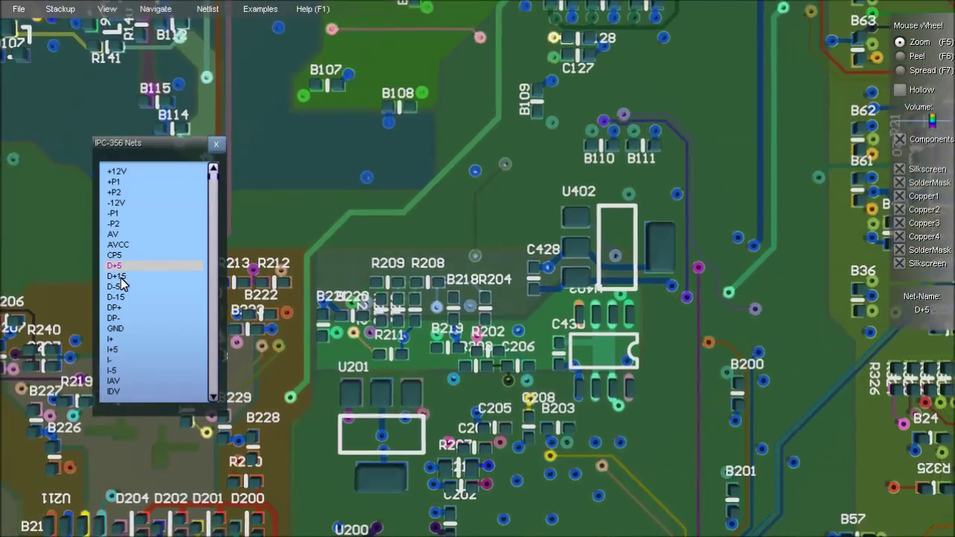
{"action": "left_click", "coordinate": [120, 278]}
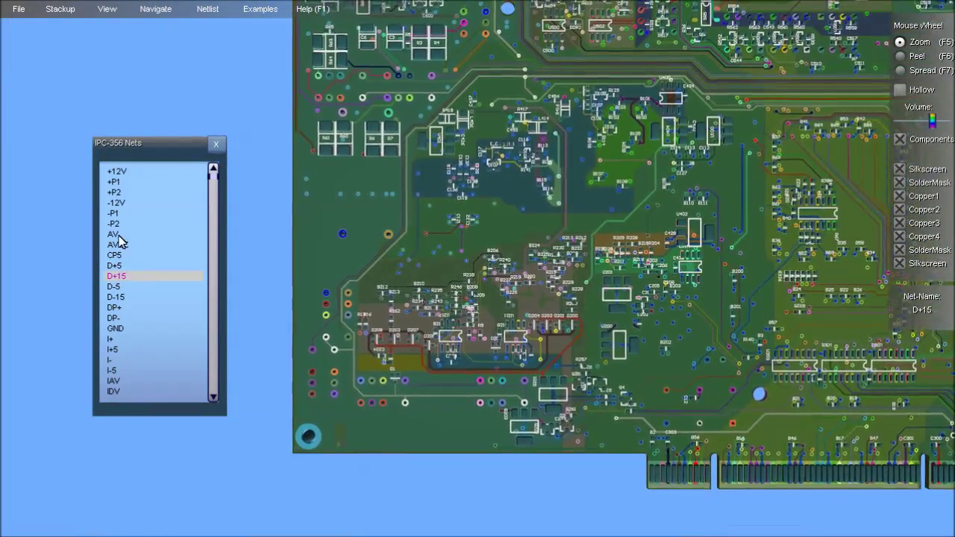
{"action": "left_click", "coordinate": [118, 288]}
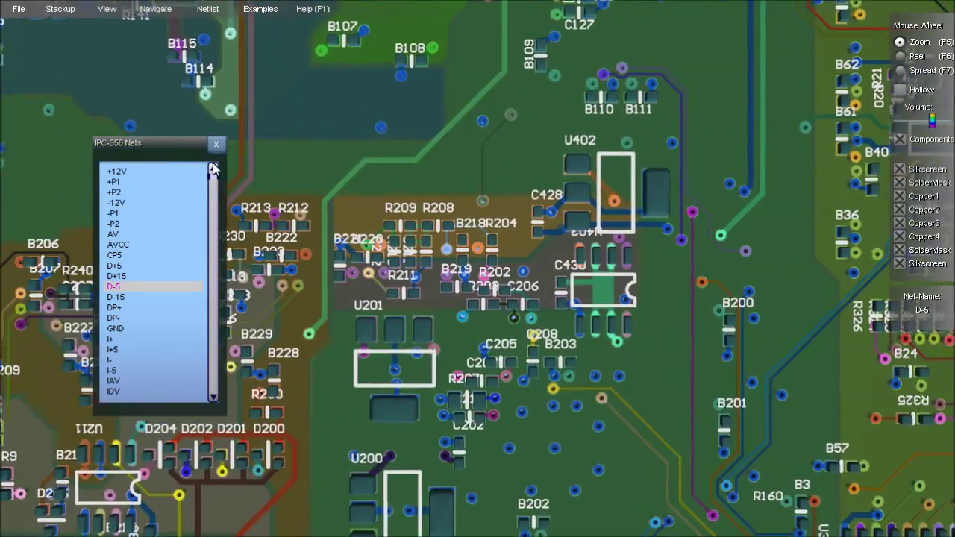
{"action": "left_click", "coordinate": [216, 145]}
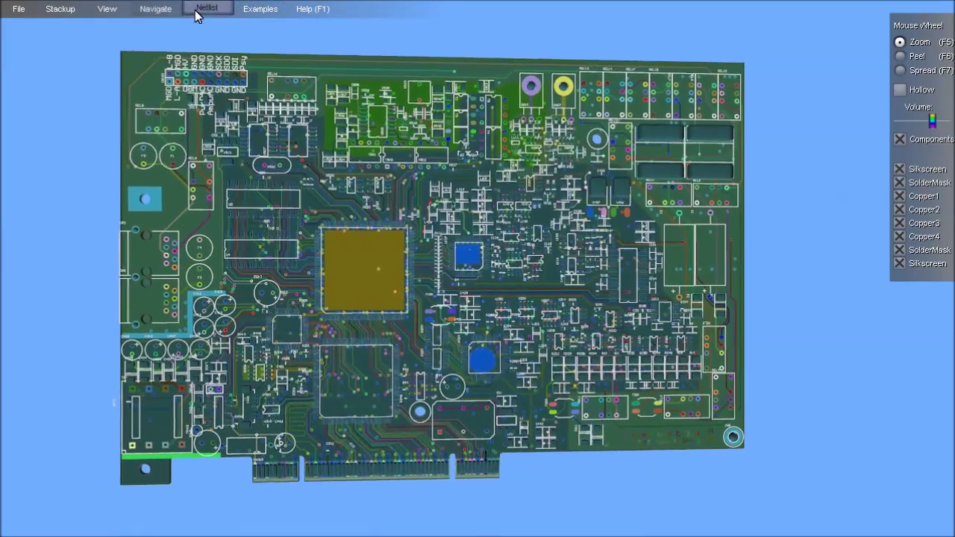
Step: Locate the LD10xxx1, LD10xxx2 short and both LD12 subnets on the board from the IPC-356 Error List
{"action": "left_click", "coordinate": [194, 9]}
{"action": "left_click", "coordinate": [206, 26]}
{"action": "left_click", "coordinate": [208, 67]}
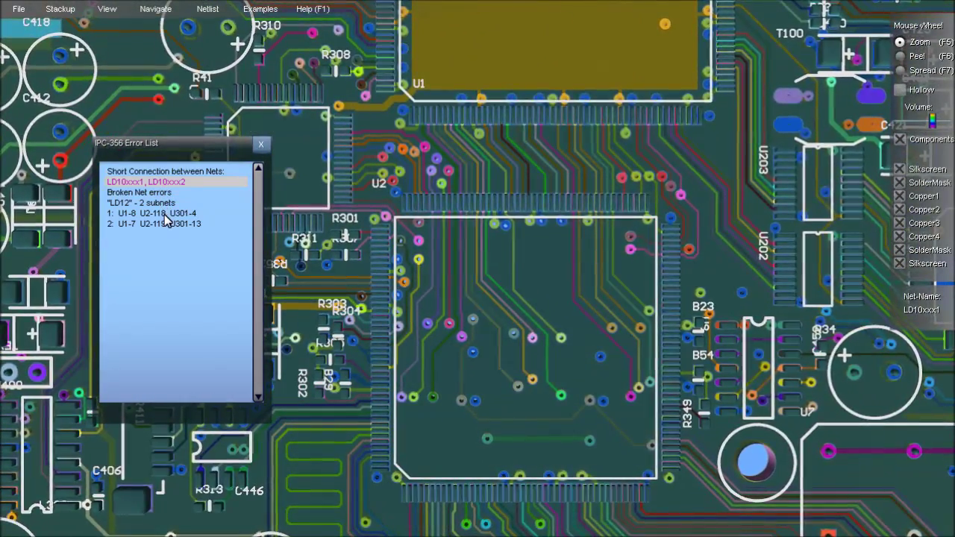
{"action": "left_click", "coordinate": [164, 214]}
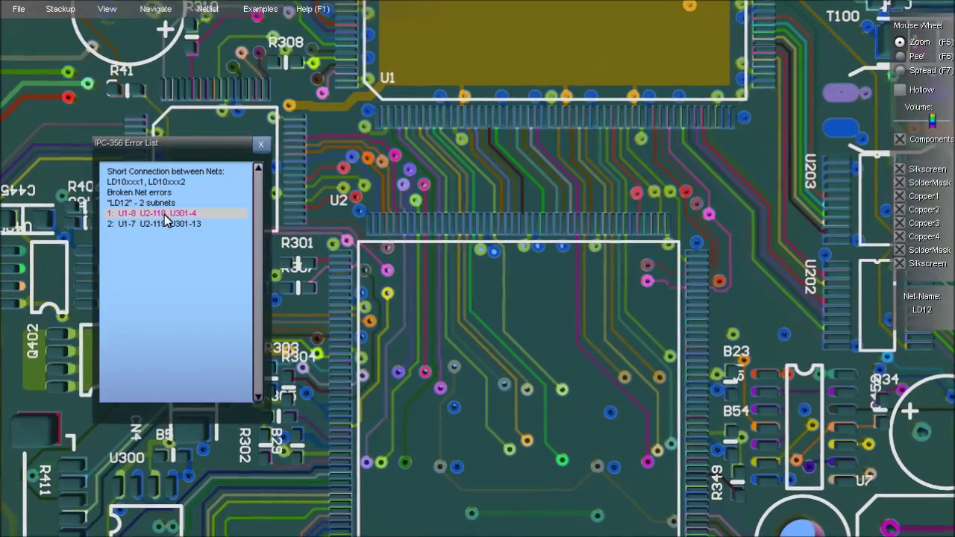
{"action": "left_click", "coordinate": [164, 225]}
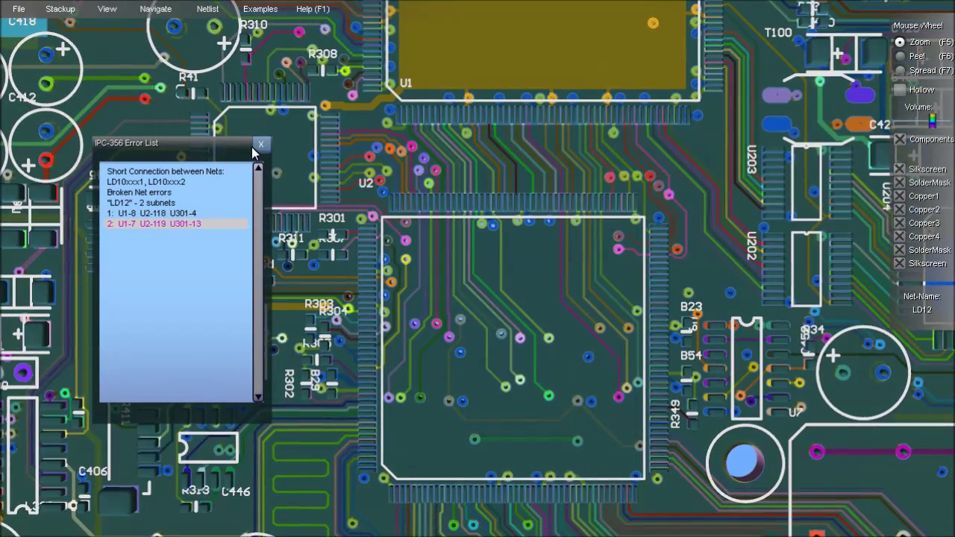
Step: Close the error list and test the IPC-356 netlist against the PCB, continuing without saving the report
{"action": "left_click", "coordinate": [259, 145]}
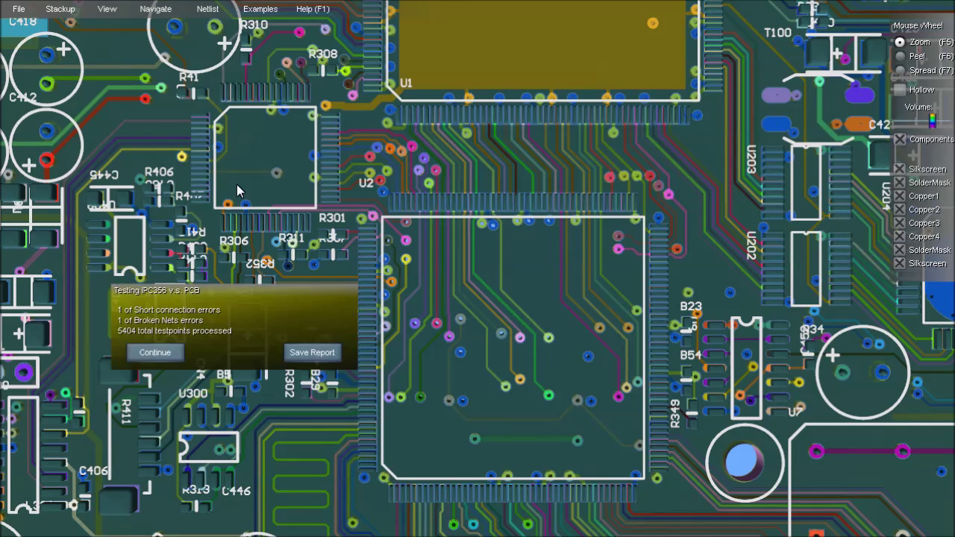
{"action": "left_click", "coordinate": [154, 352]}
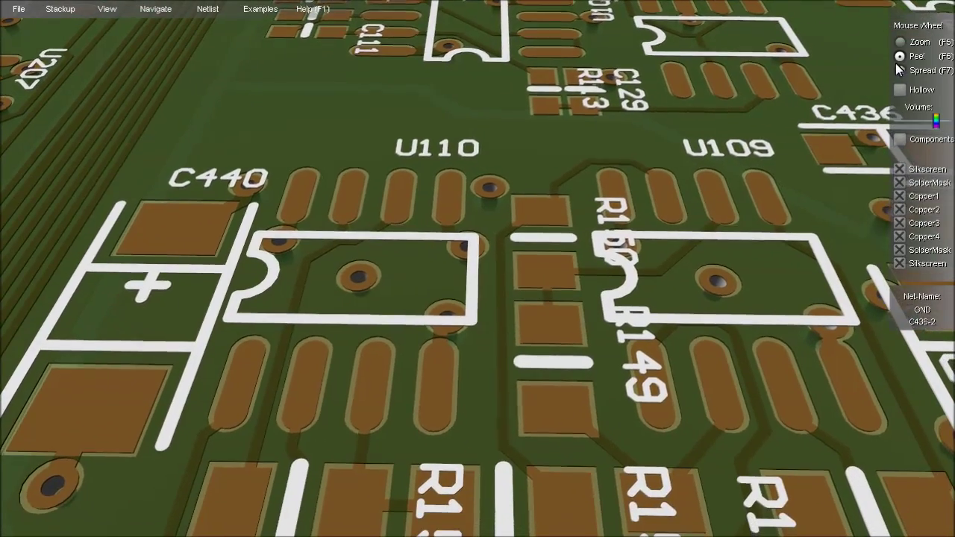
Step: Peel the board down from the upper Silkscreen through SolderMask and Copper1 to Copper2
{"action": "scroll", "coordinate": [710, 260], "scroll_direction": "down", "scroll_amount": 2}
{"action": "scroll", "coordinate": [709, 267], "scroll_direction": "down", "scroll_amount": 2}
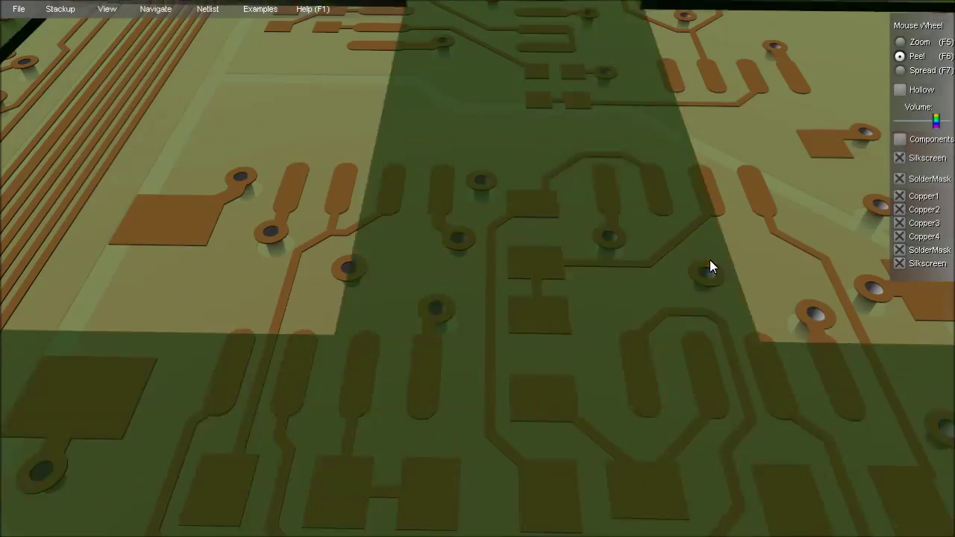
{"action": "scroll", "coordinate": [710, 267], "scroll_direction": "down", "scroll_amount": 1}
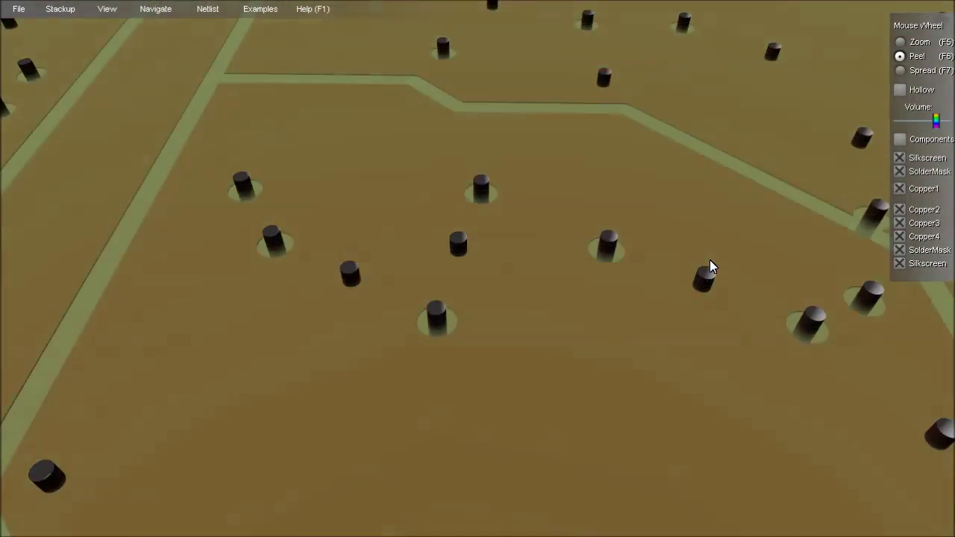
{"action": "scroll", "coordinate": [710, 266], "scroll_direction": "down", "scroll_amount": 1}
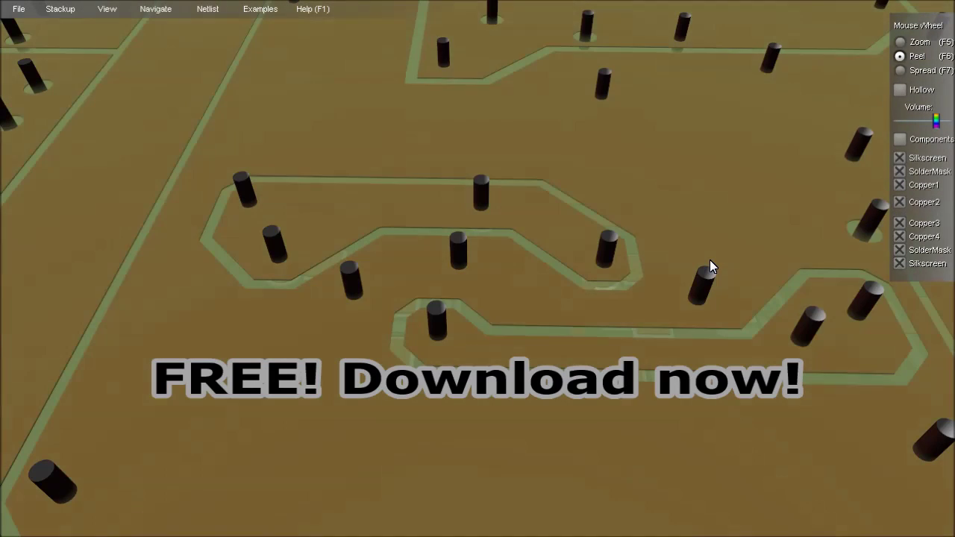